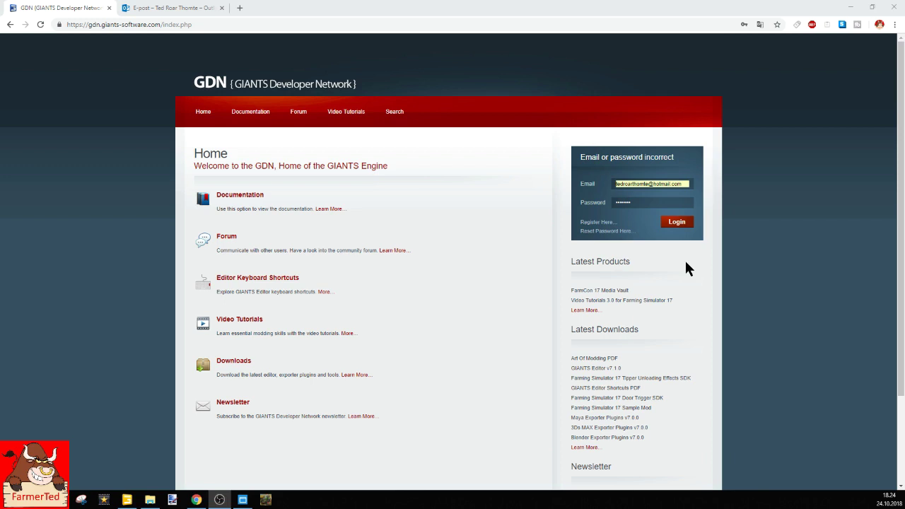
- Log in to the GIANTS Developer Network, updating the browser's saved password, and open the Downloads page
left_click(683, 224)
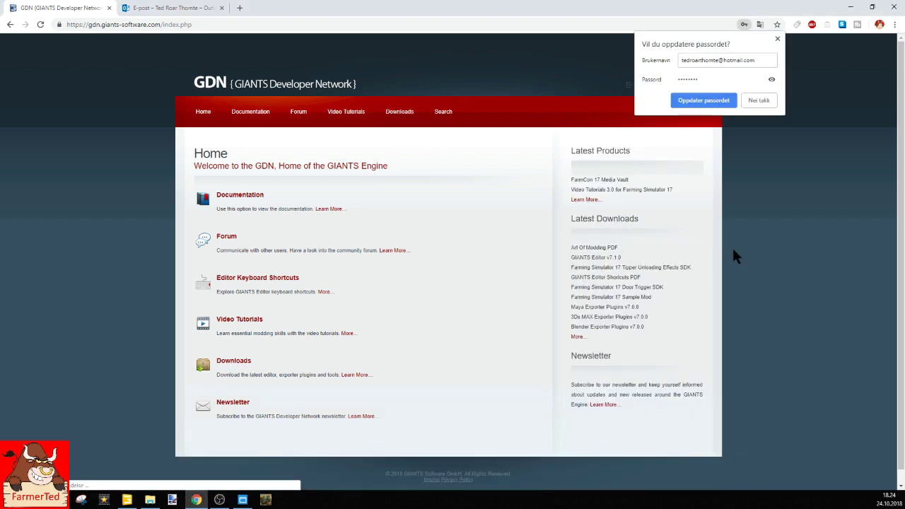
left_click(705, 101)
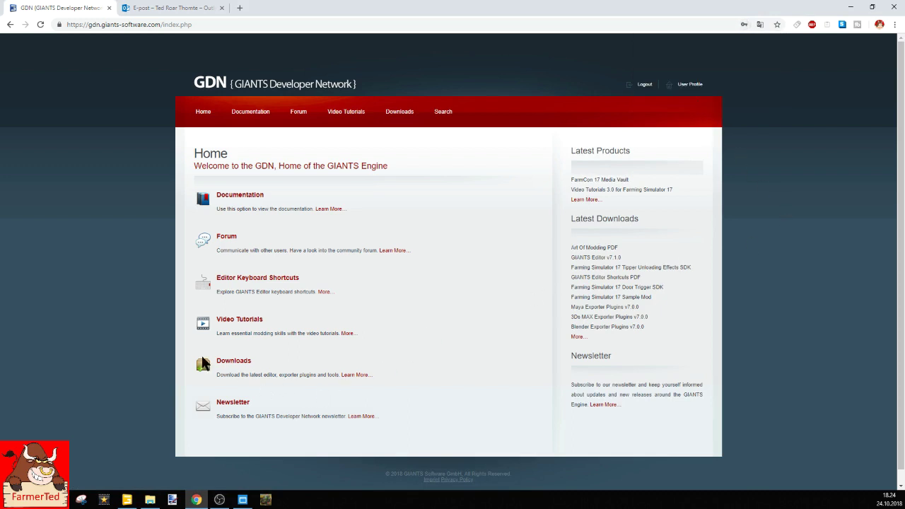
left_click(234, 362)
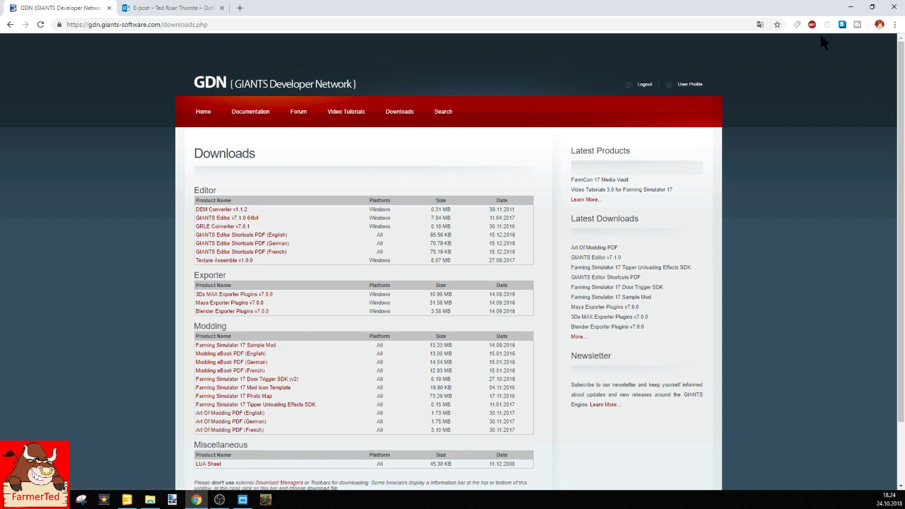
- Minimise the browser, the map editor and the maps folder window to reach the desktop
left_click(848, 9)
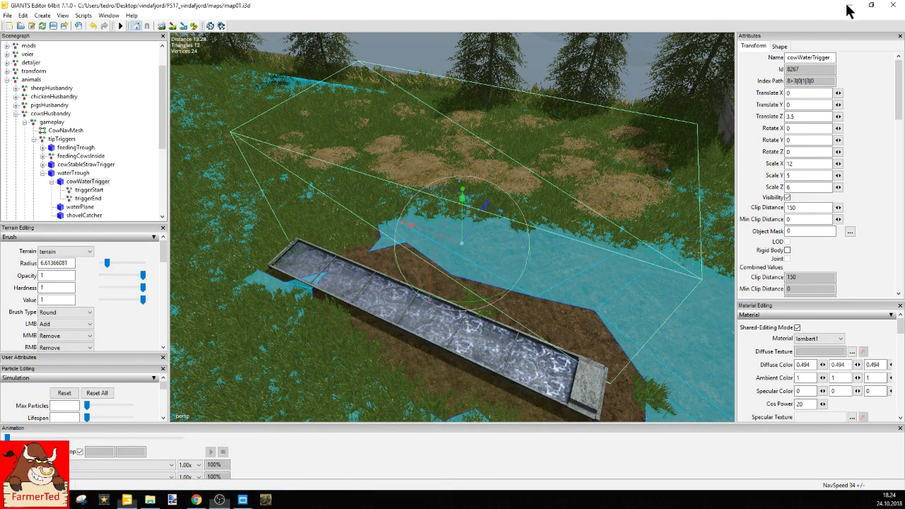
left_click(851, 10)
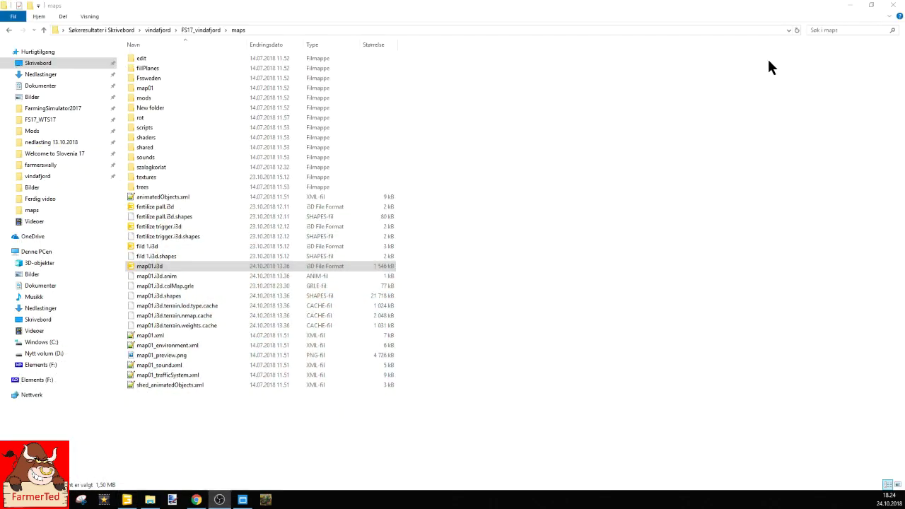
left_click(850, 7)
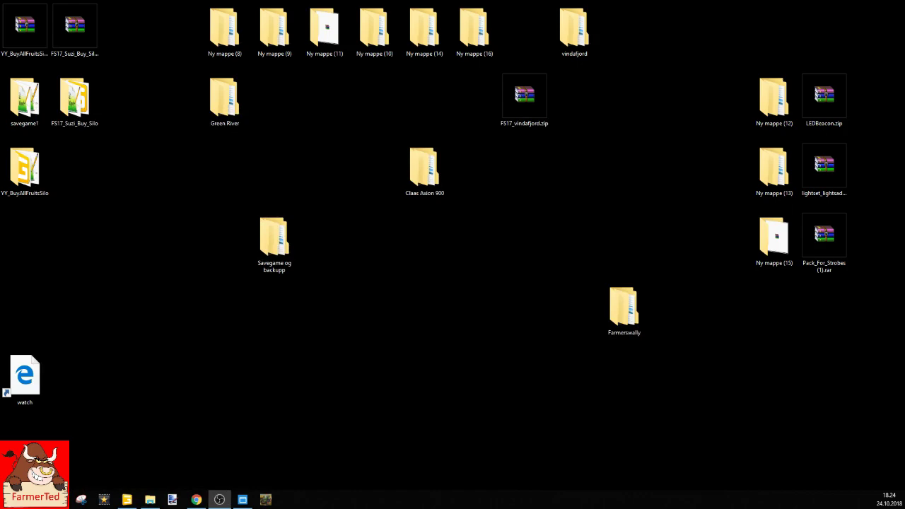
- View the contents of the mods folder inside FarmingSimulator2017 and close the file window
double_click(574, 28)
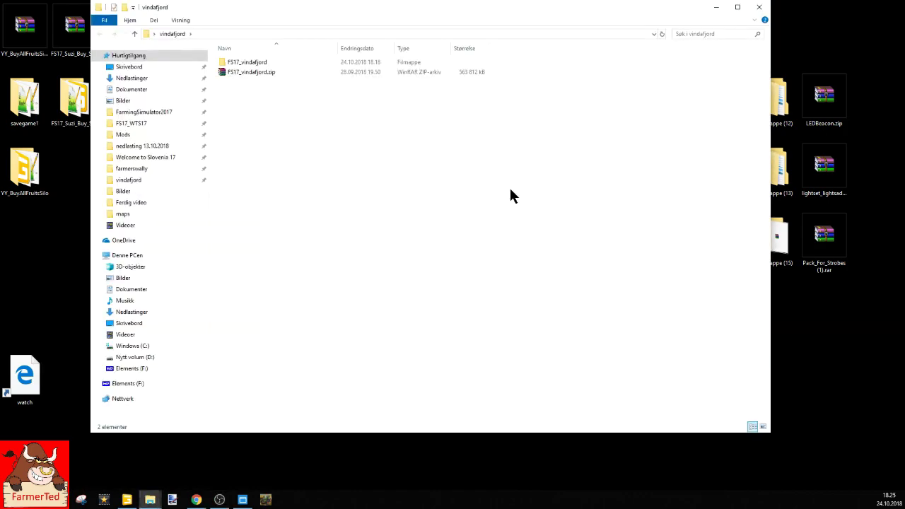
left_click(185, 113)
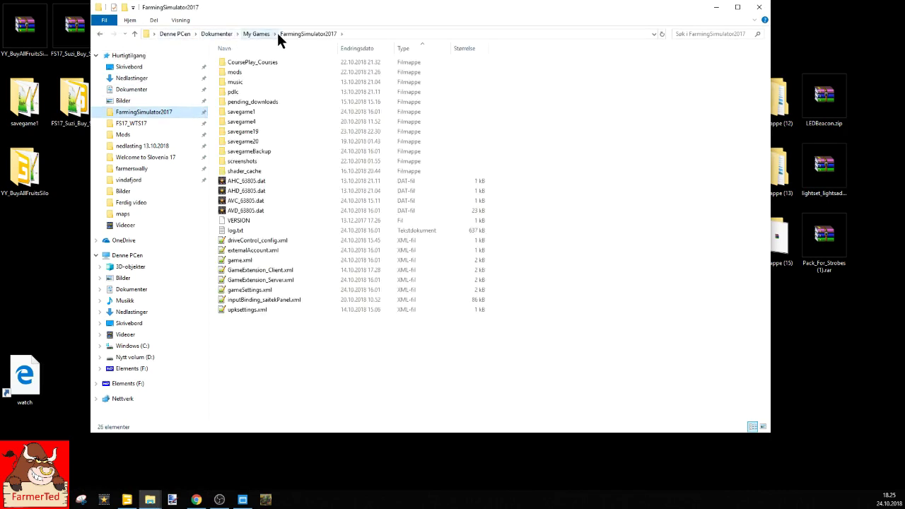
double_click(249, 71)
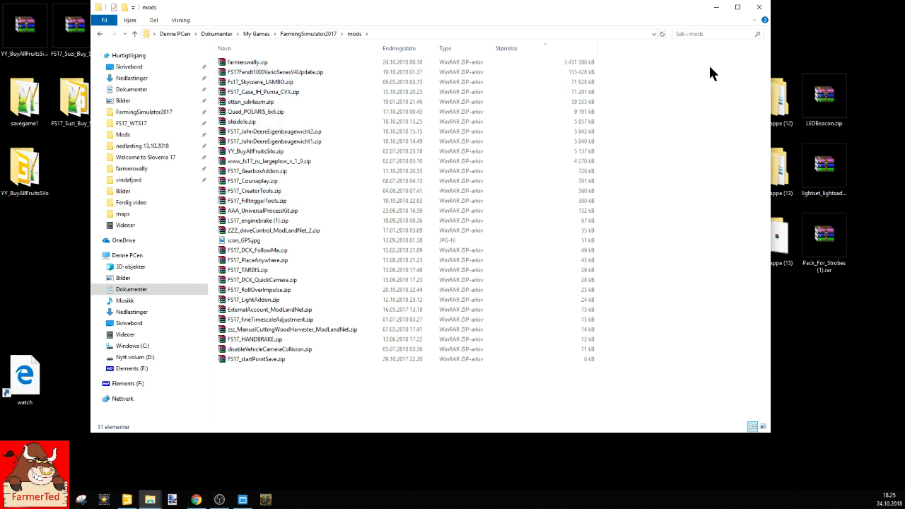
left_click(758, 9)
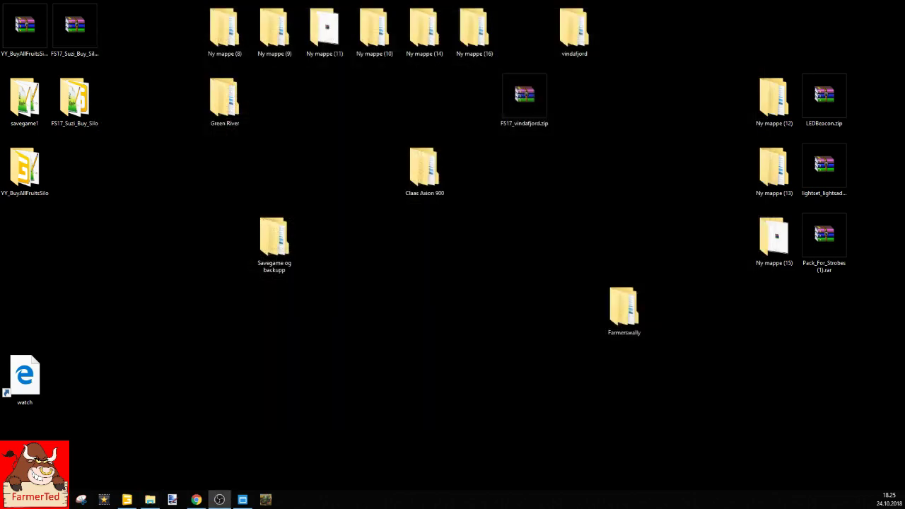
- Open map01.i3d in GIANTS Editor from the maps subfolder of FS17_vindafjord in the desktop's vindafjord folder
double_click(575, 35)
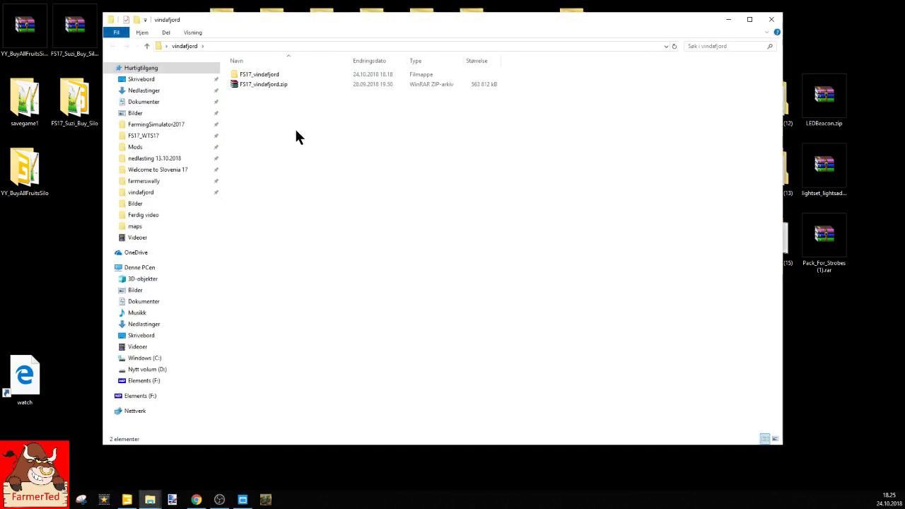
left_click(259, 84)
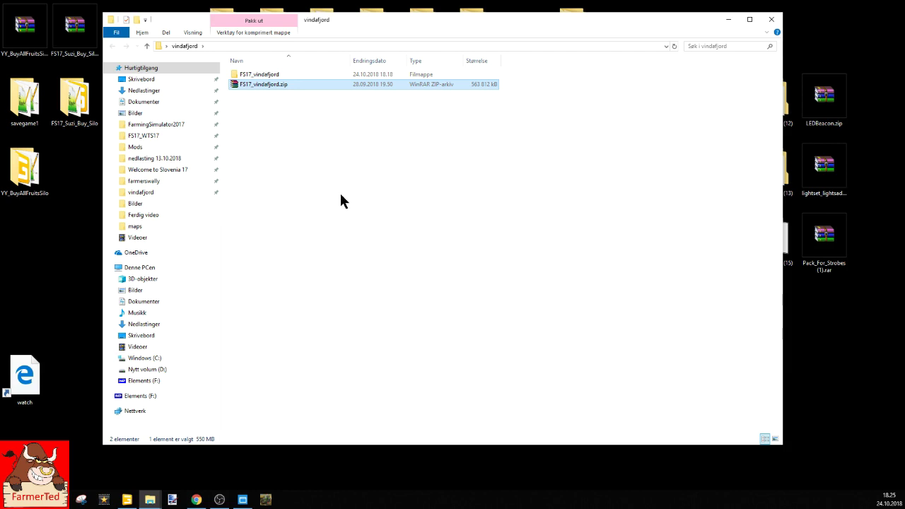
left_click(293, 74)
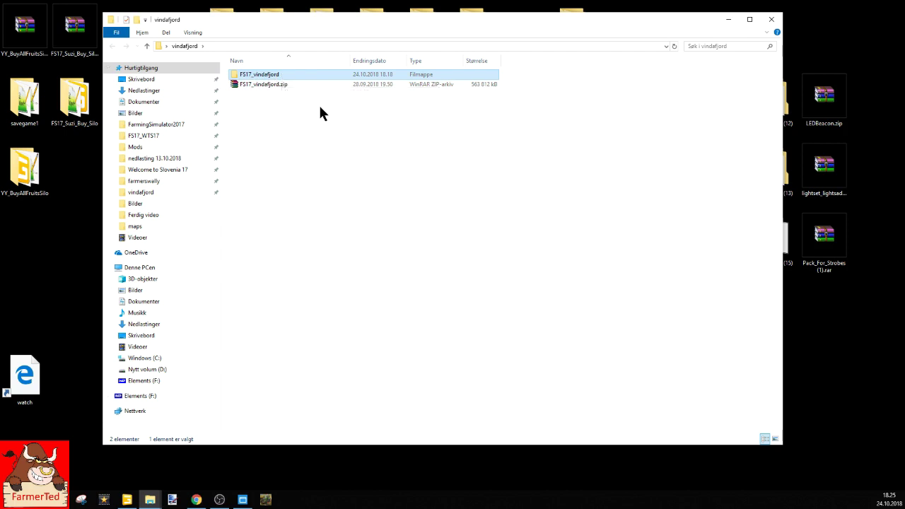
double_click(310, 72)
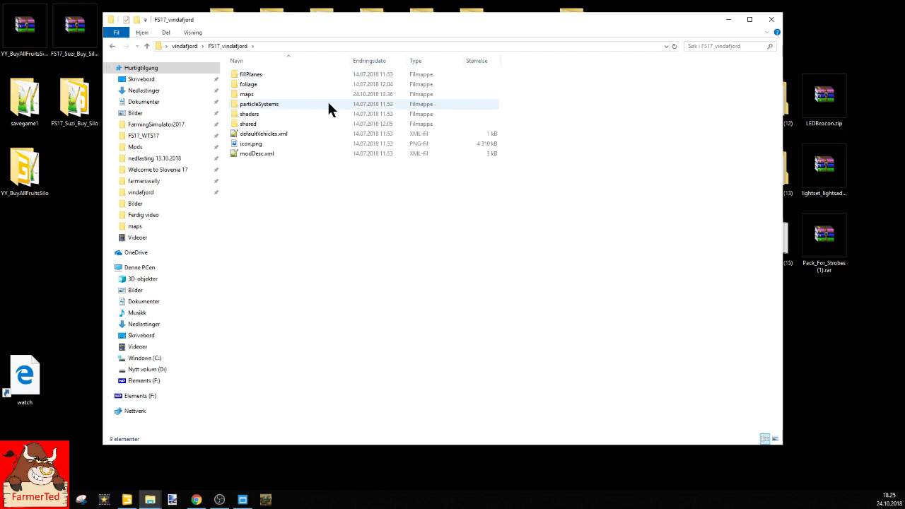
left_click(277, 94)
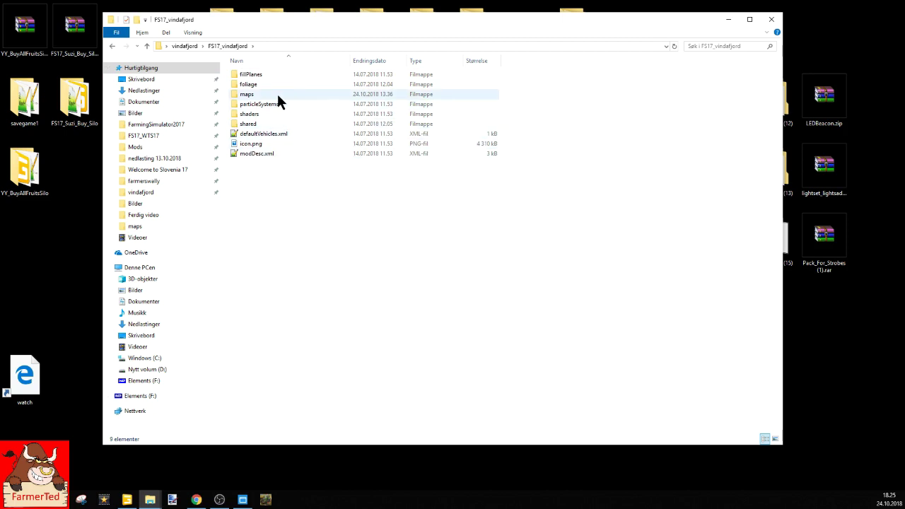
double_click(277, 94)
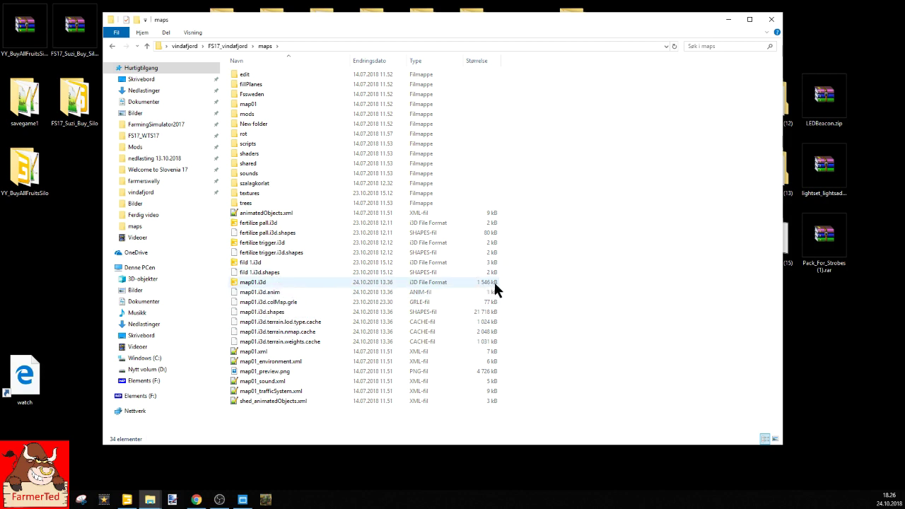
left_click(290, 278)
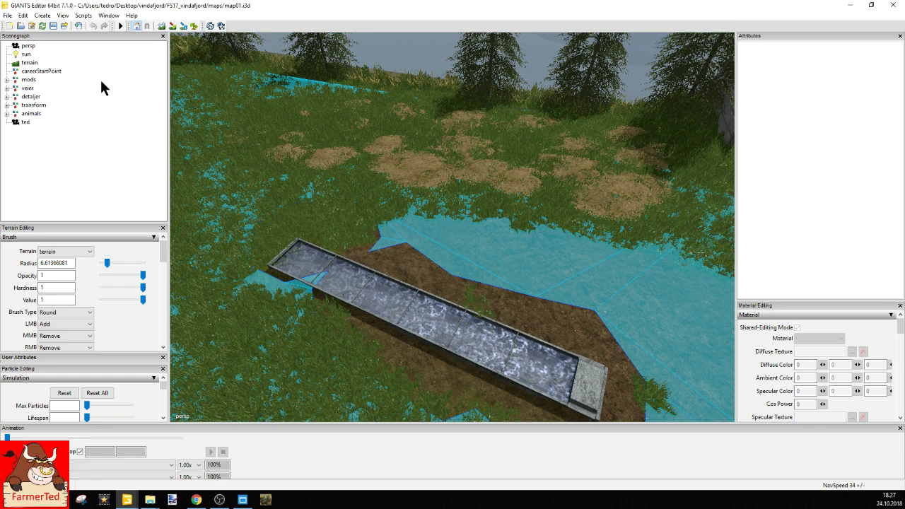
- Create a new camera in the scene and rename it tull
left_click(44, 16)
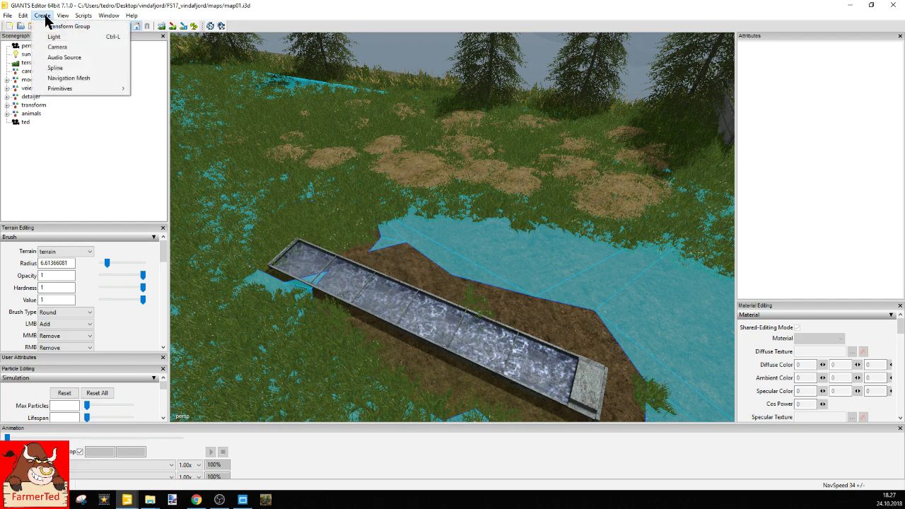
left_click(55, 46)
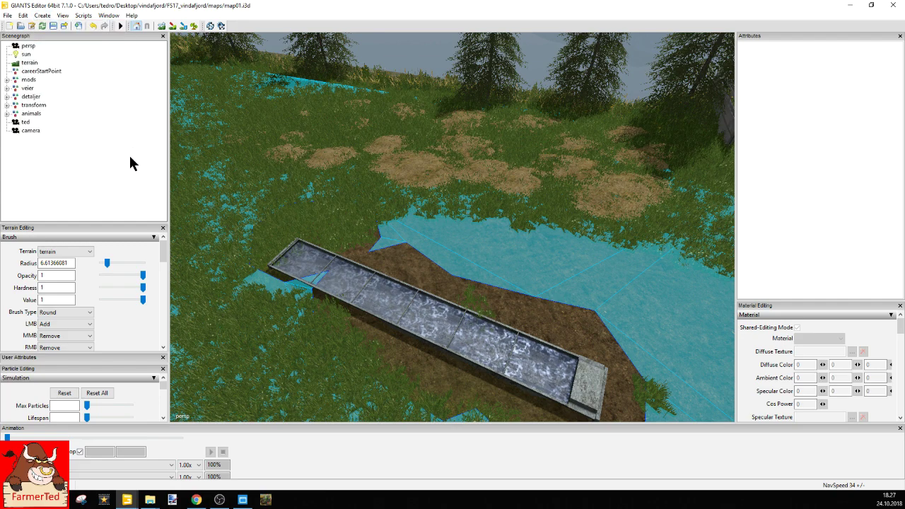
left_click(32, 131)
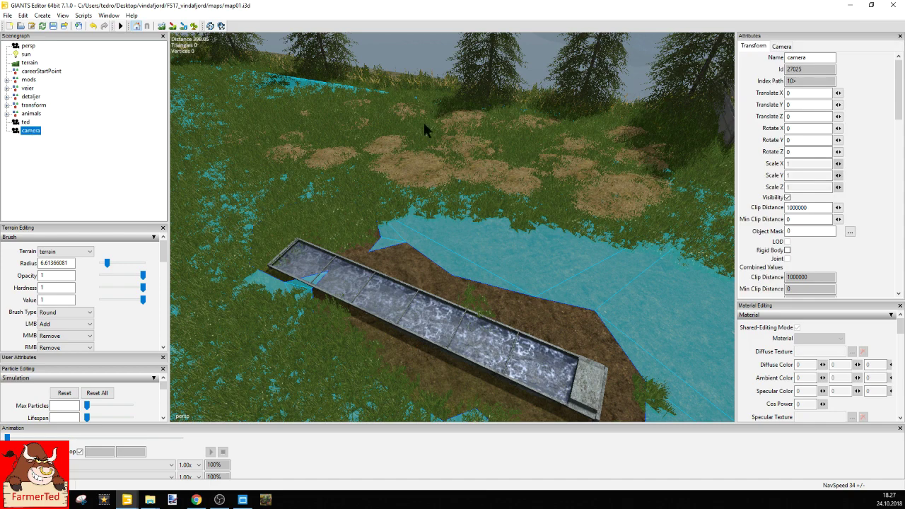
double_click(814, 57)
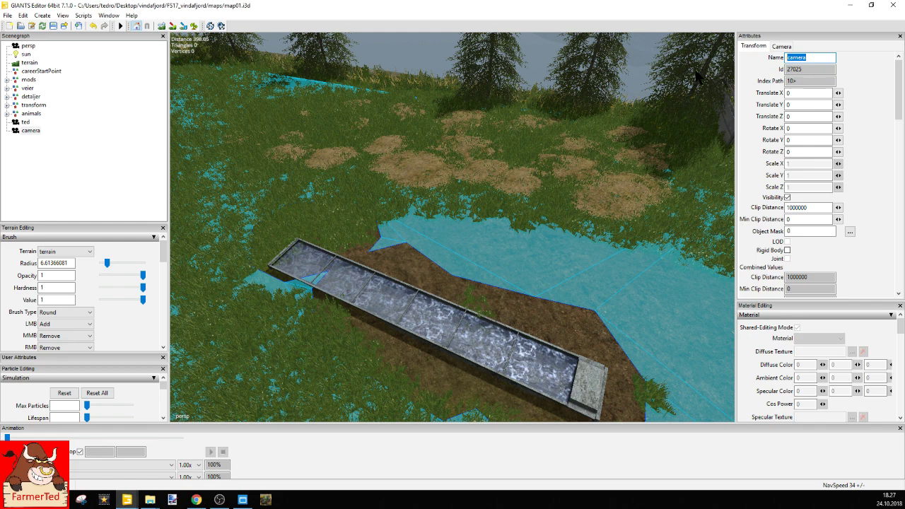
type("tull")
key("Return")
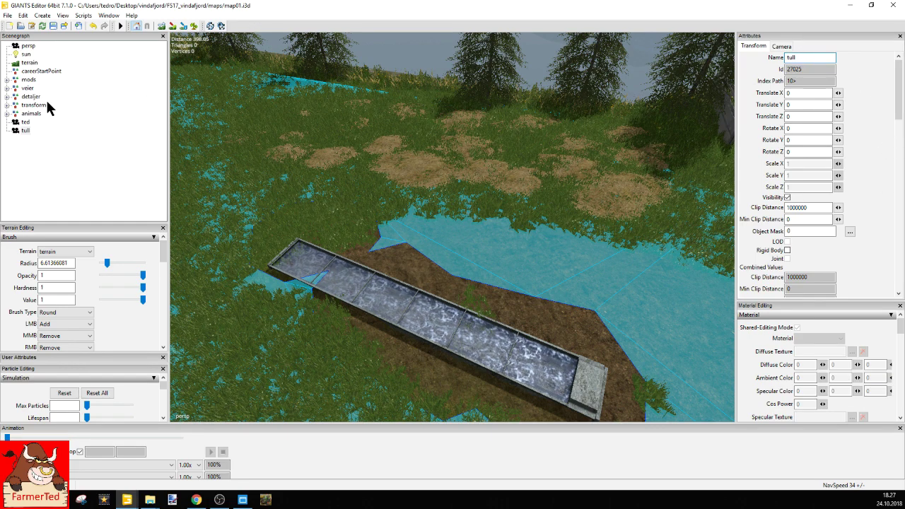
- Switch the viewport to the tull camera and position it high above the terrain to overlook the islands
left_click(29, 130)
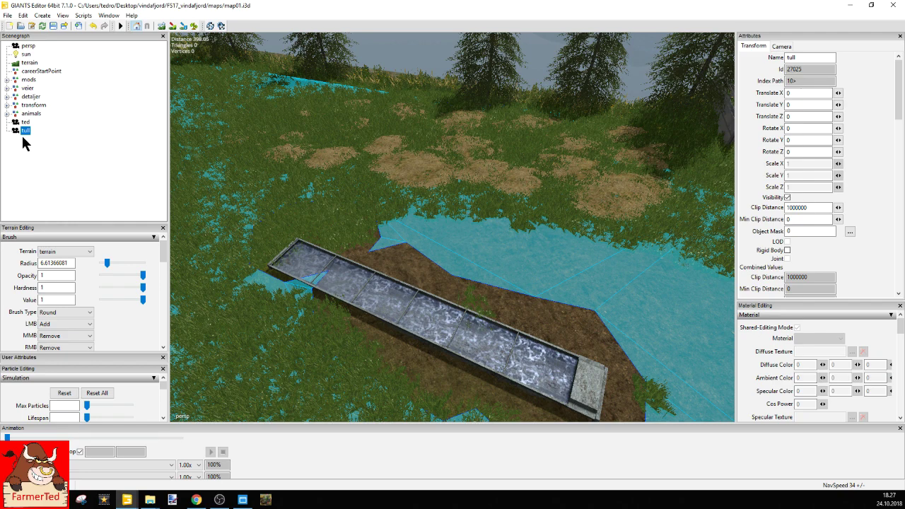
left_click(60, 17)
mouse_move(73, 28)
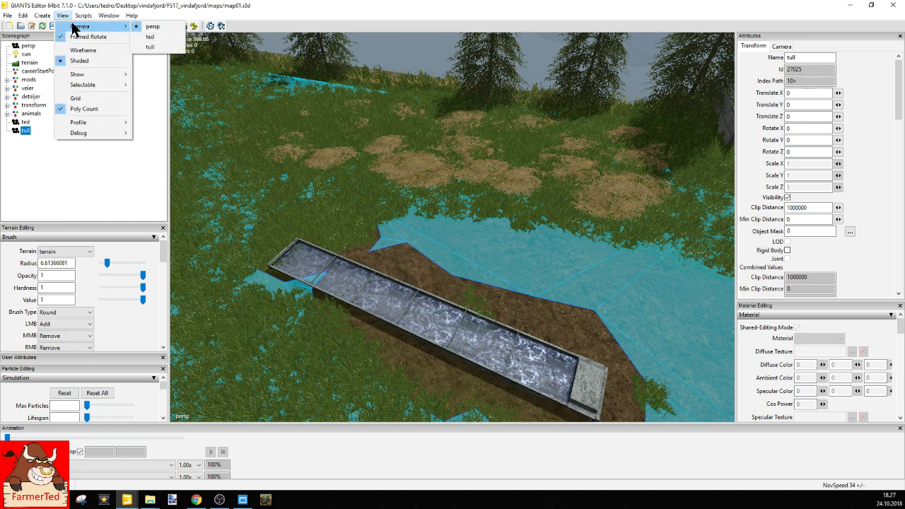
left_click(151, 47)
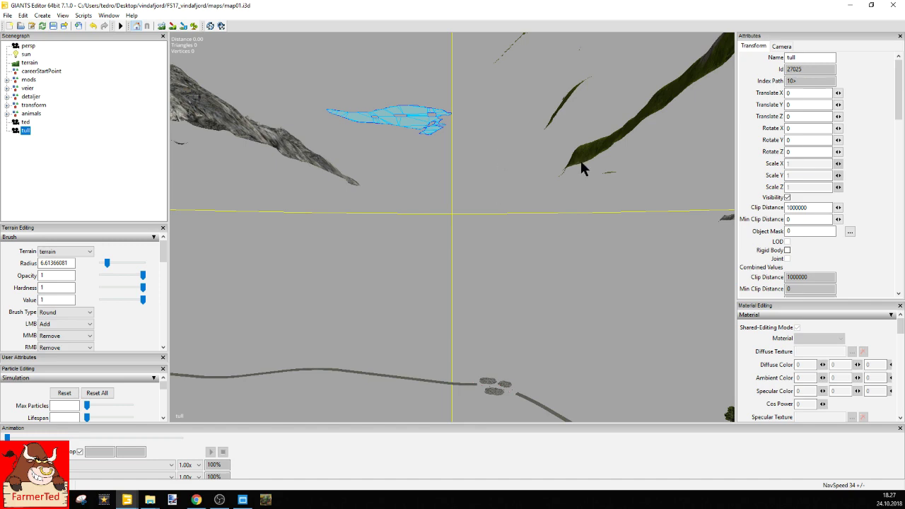
left_click_drag(521, 132, 538, 278)
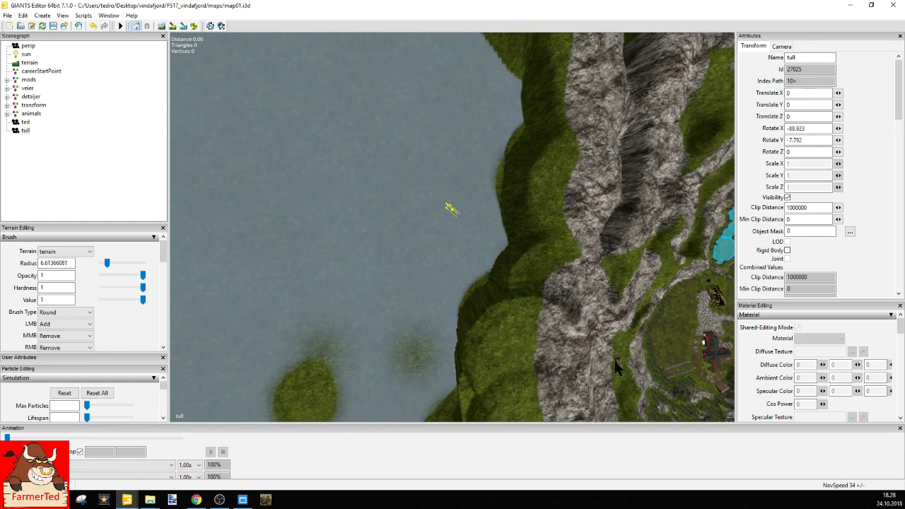
right_click_drag(473, 337, 431, 349)
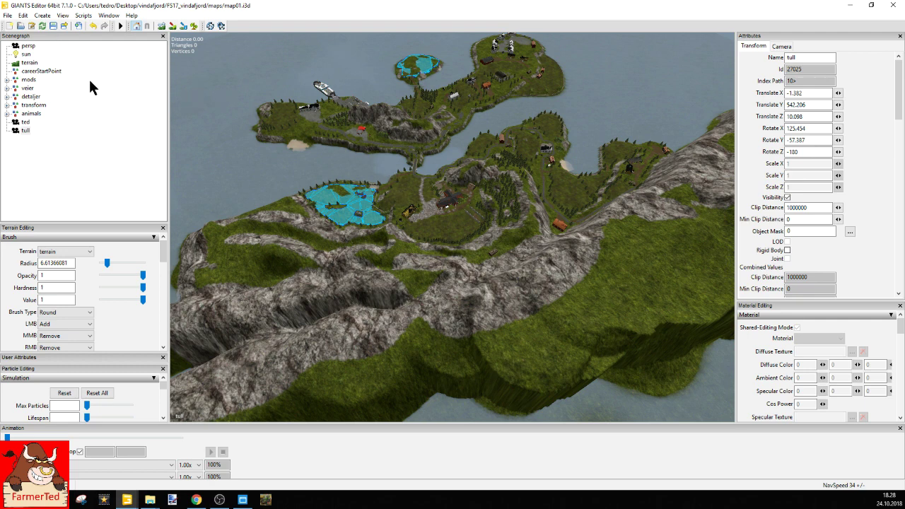
- Expand the scenegraph through animals, cowsHusbandry and gameplay, and select and expand the tipTriggers group
left_click(31, 114)
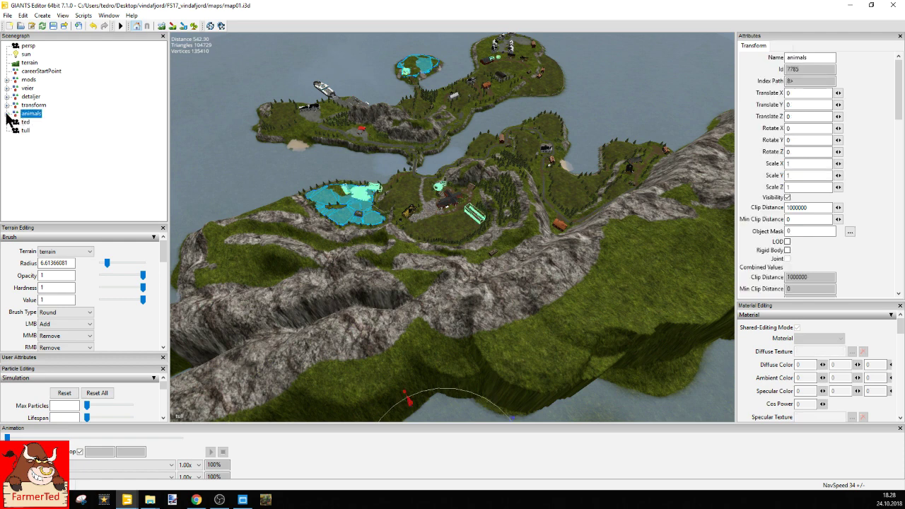
left_click(7, 113)
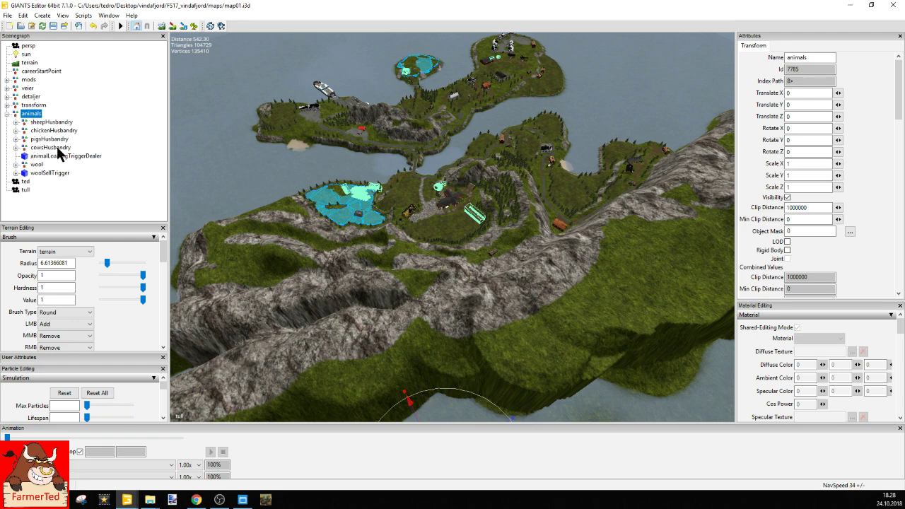
left_click(15, 148)
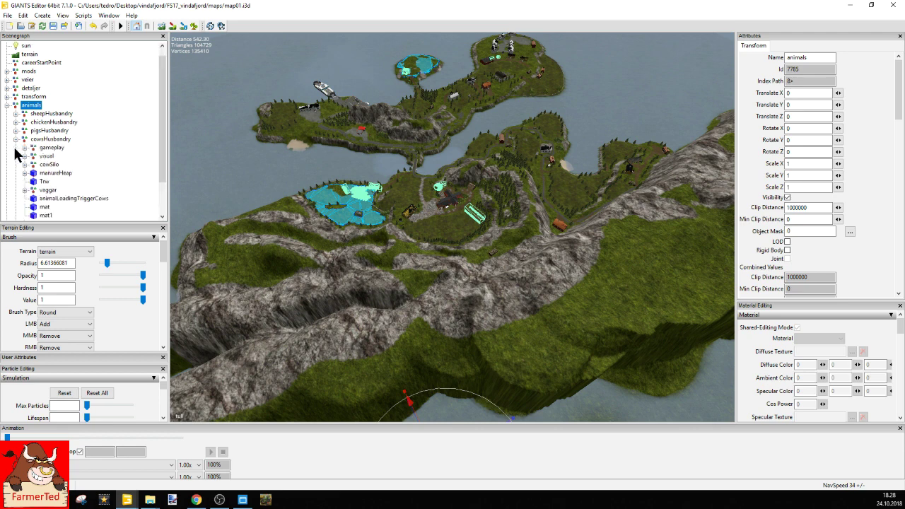
scroll(19, 155, "down", 1)
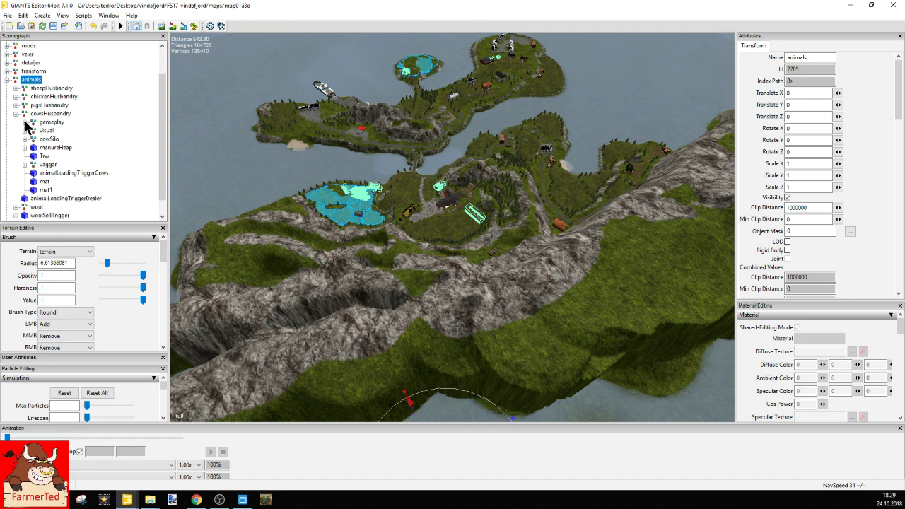
scroll(17, 126, "down", 1)
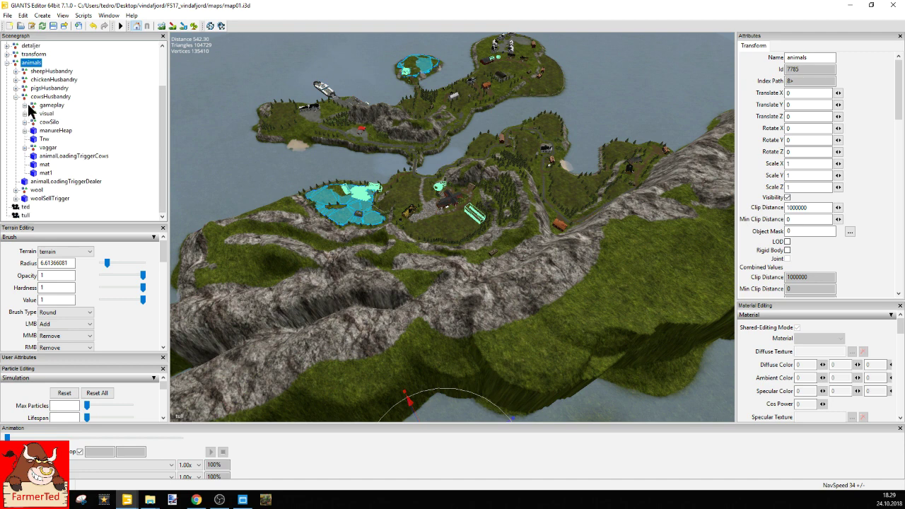
left_click(25, 105)
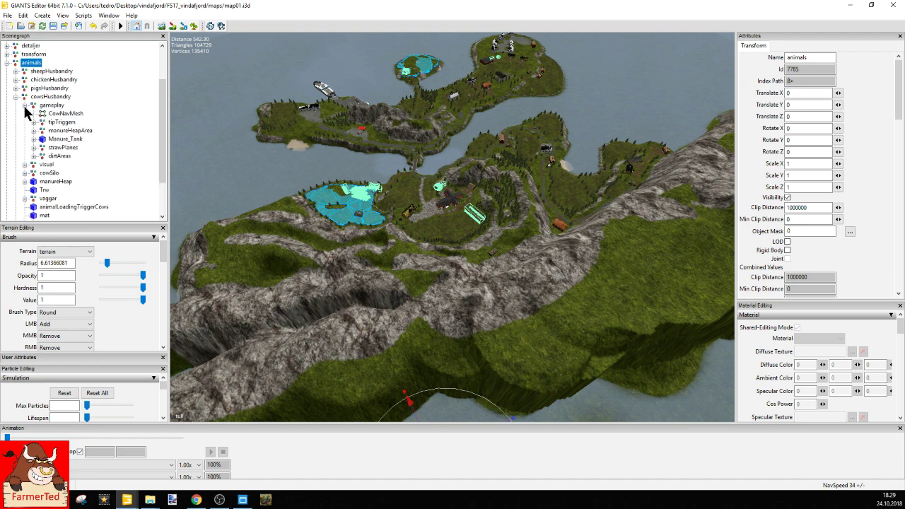
left_click(58, 123)
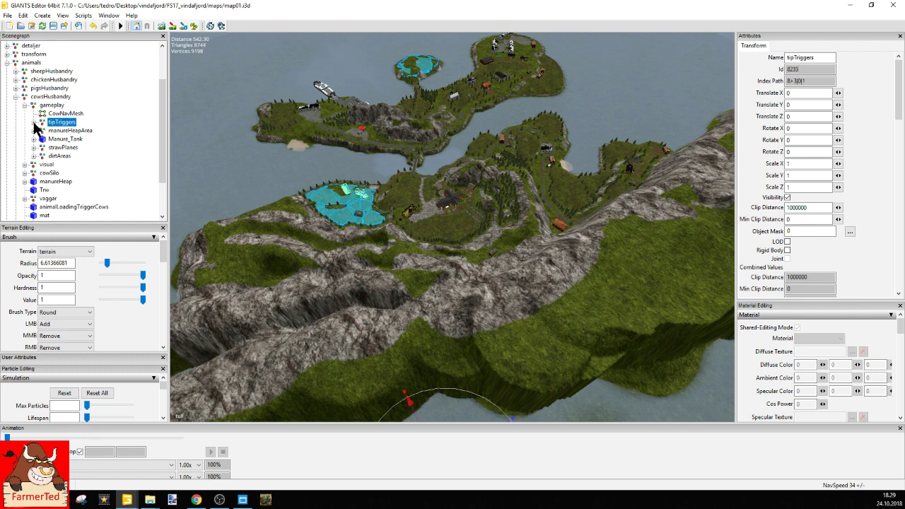
left_click(34, 121)
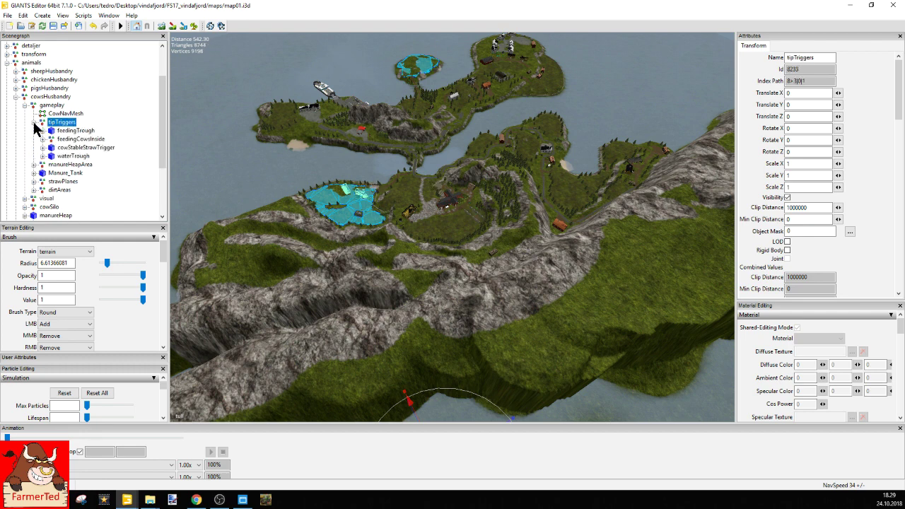
- Select the waterTrough object under tipTriggers and frame it in the viewport with its surroundings in view
left_click(67, 155)
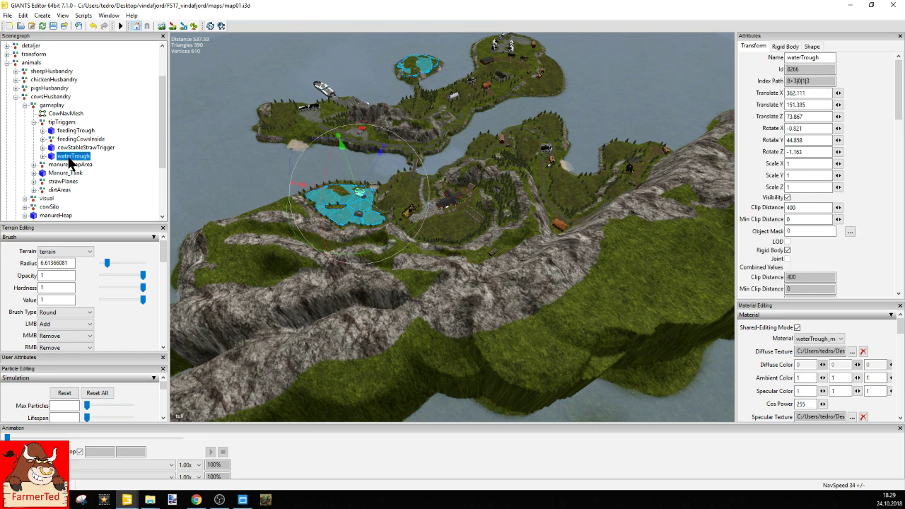
key("f")
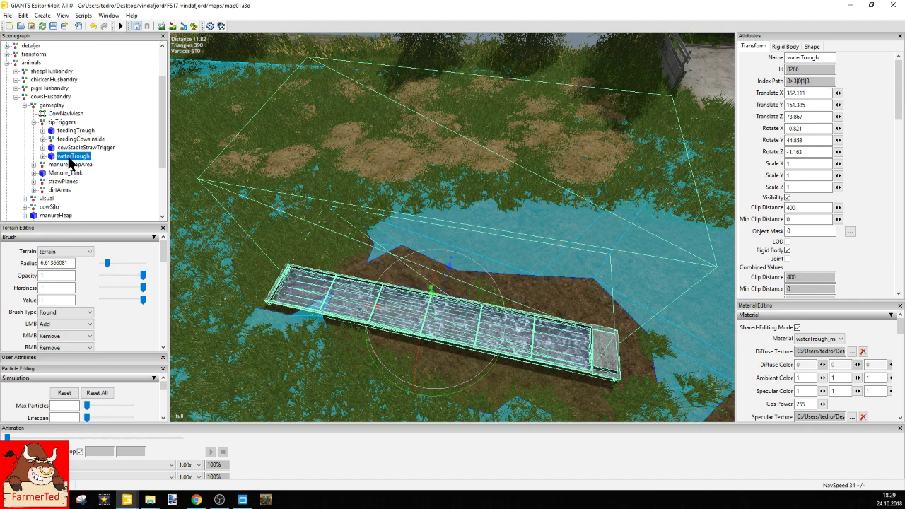
scroll(350, 117, "down", 5)
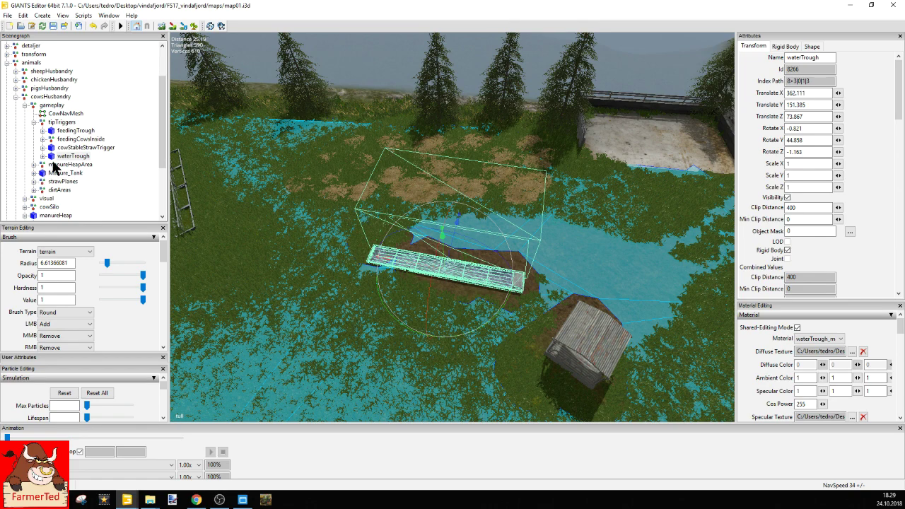
left_click(74, 157)
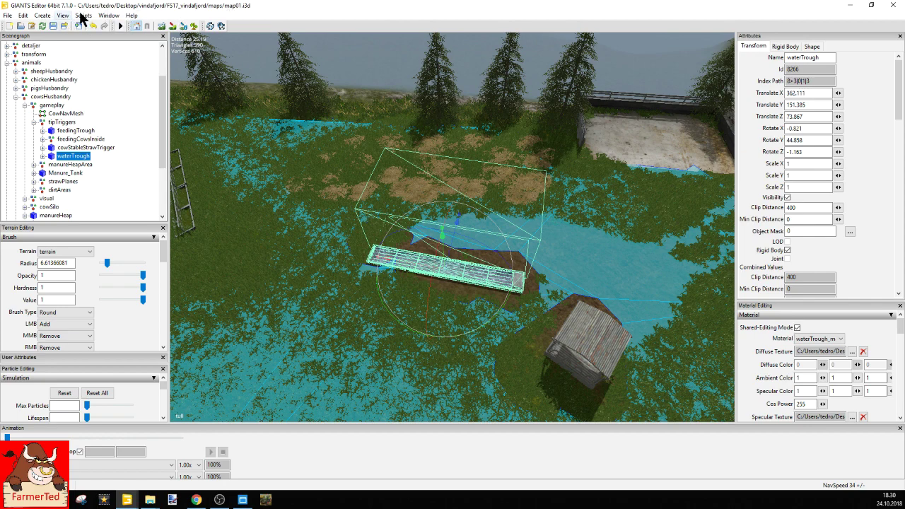
left_click(108, 15)
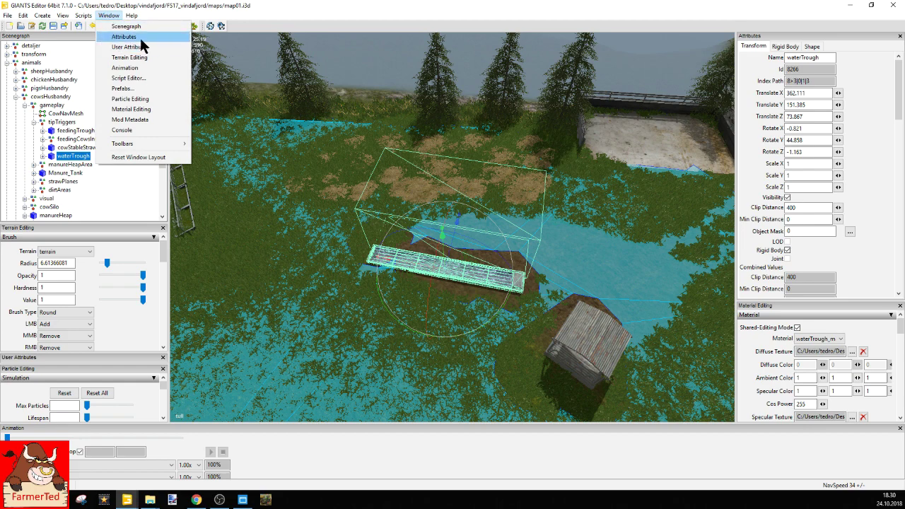
left_click(108, 16)
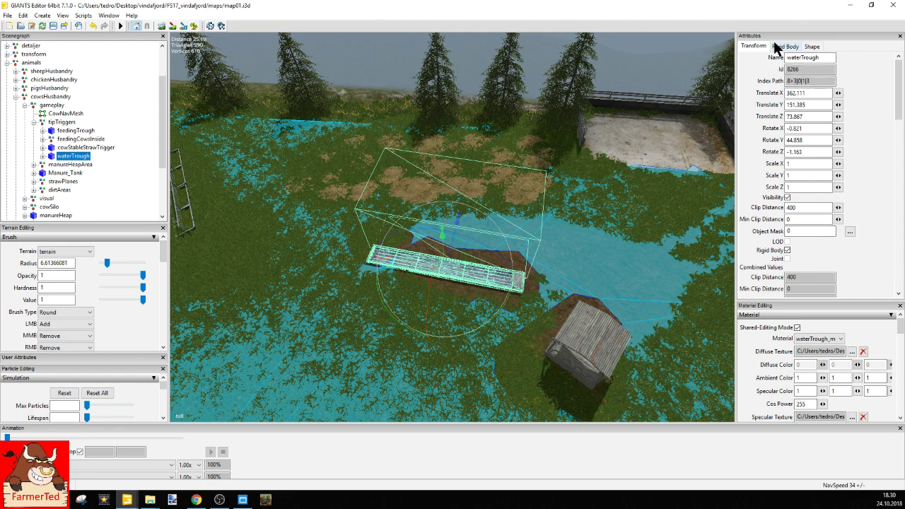
- Disable and re-enable the waterTrough's Rigid Body option, and bring up its rigid body settings with Collision enabled
left_click(788, 251)
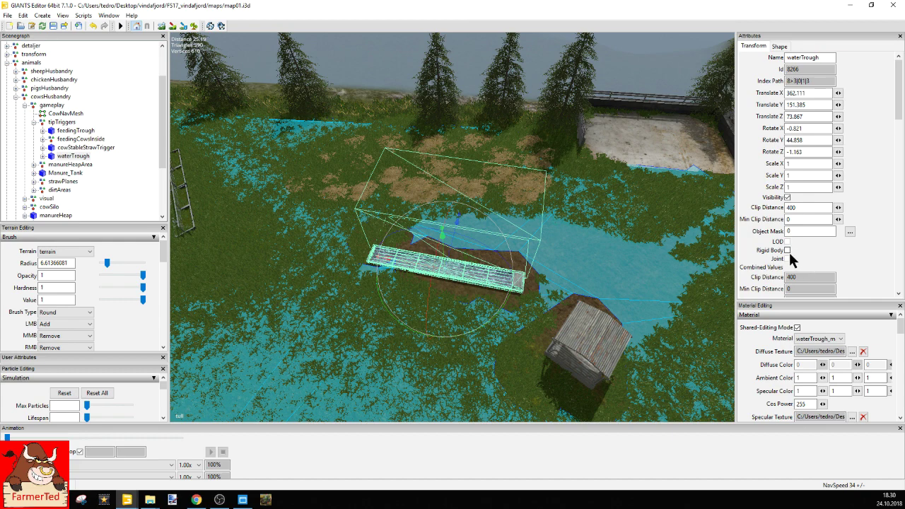
left_click(787, 250)
left_click(787, 47)
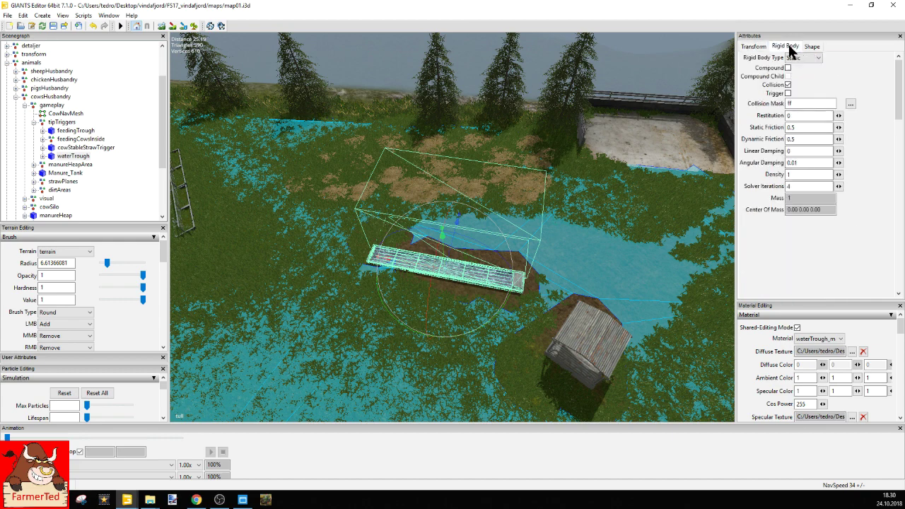
left_click(788, 85)
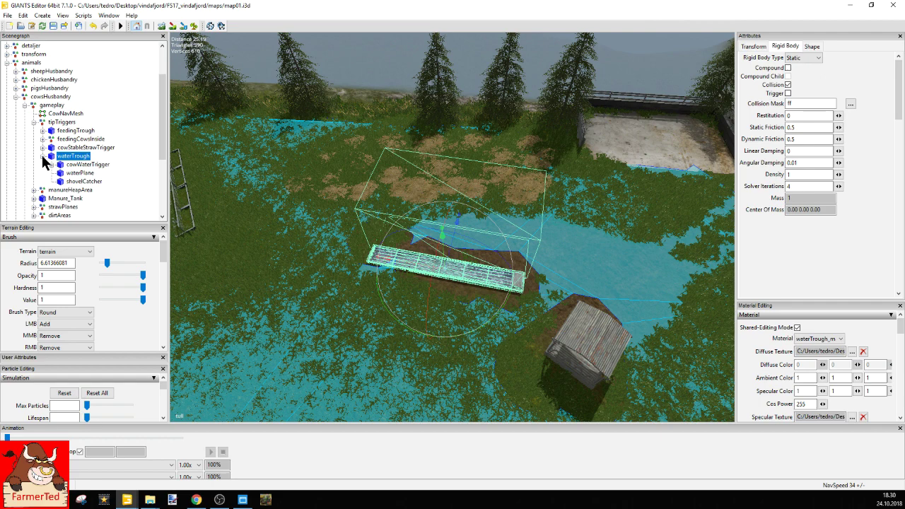
- Reset the rigid body of cowWaterTrigger under waterTrough by disabling and re-enabling it, and show its rigid body settings
left_click(82, 165)
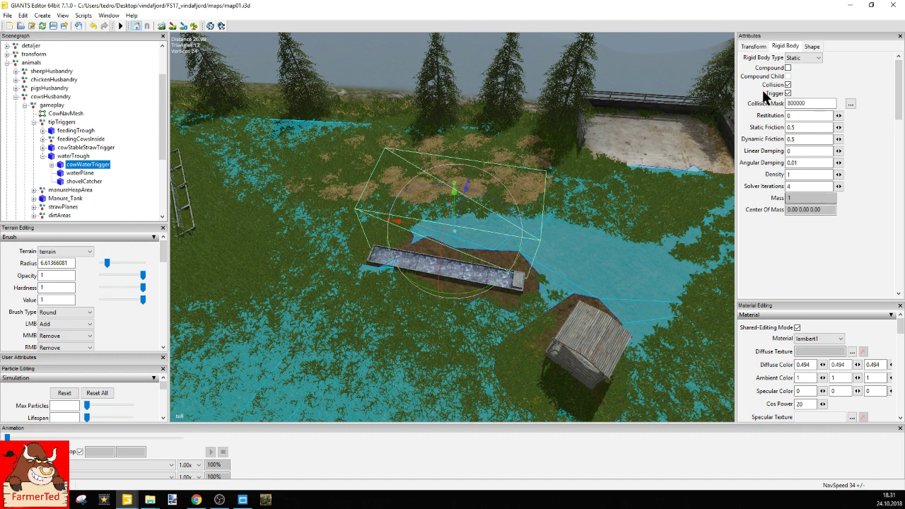
left_click(752, 48)
left_click(788, 251)
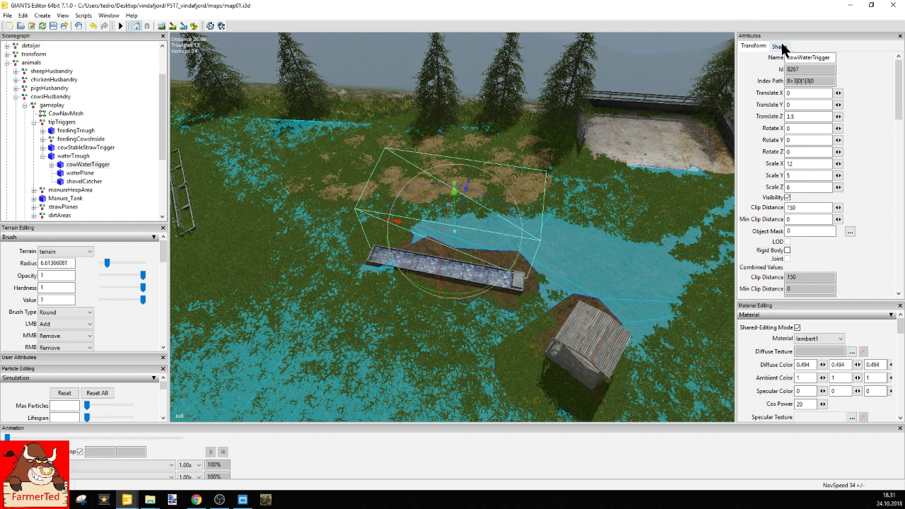
left_click(788, 251)
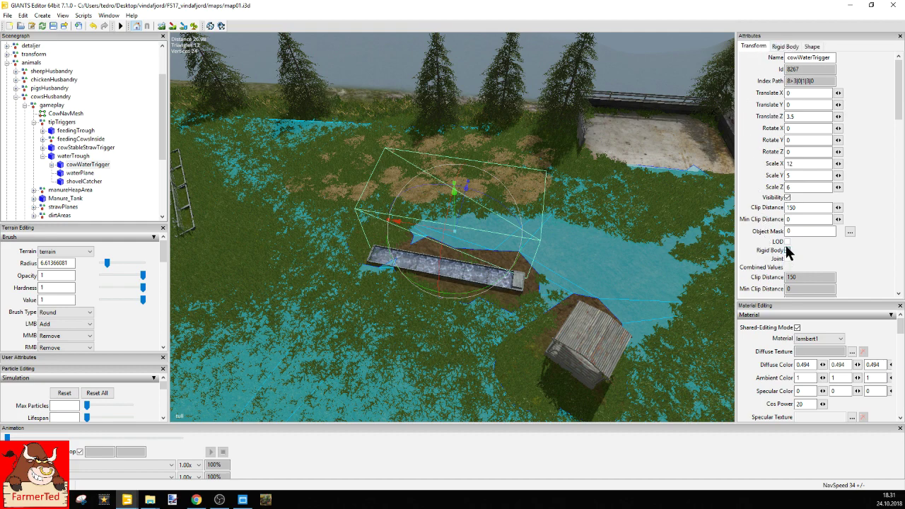
left_click(786, 47)
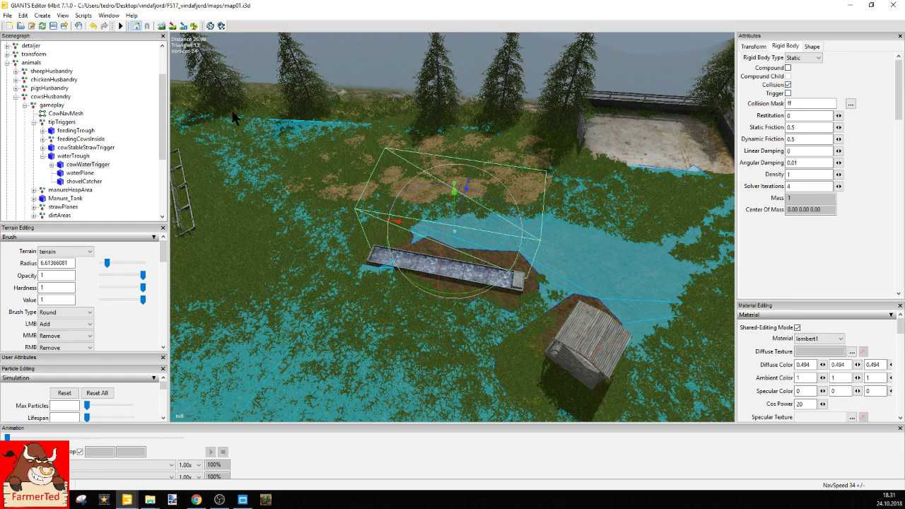
- Expand cowWaterTrigger and examine the rigid body settings of its triggerStart and triggerEnd objects
left_click(52, 165)
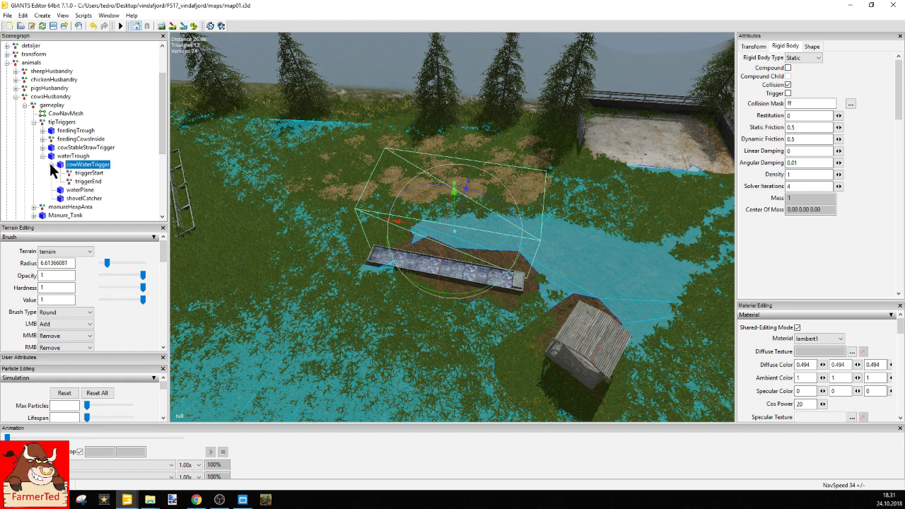
left_click(87, 173)
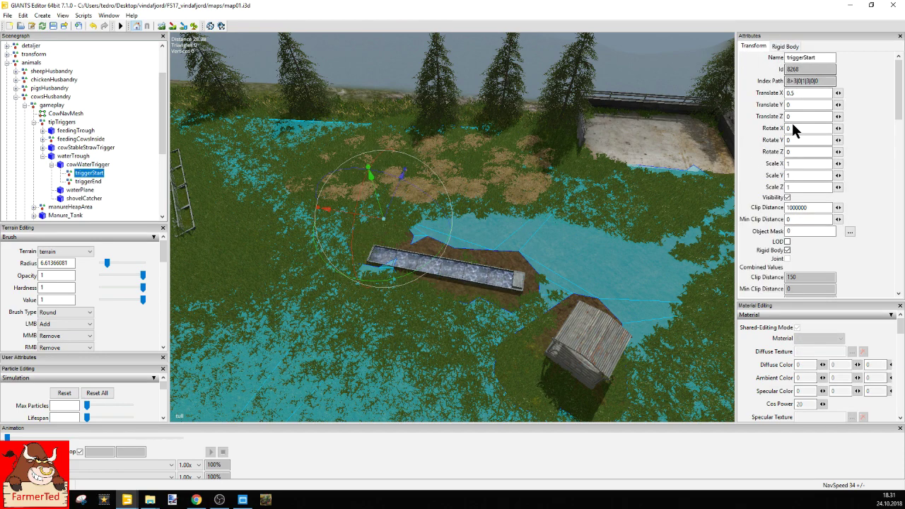
left_click(782, 45)
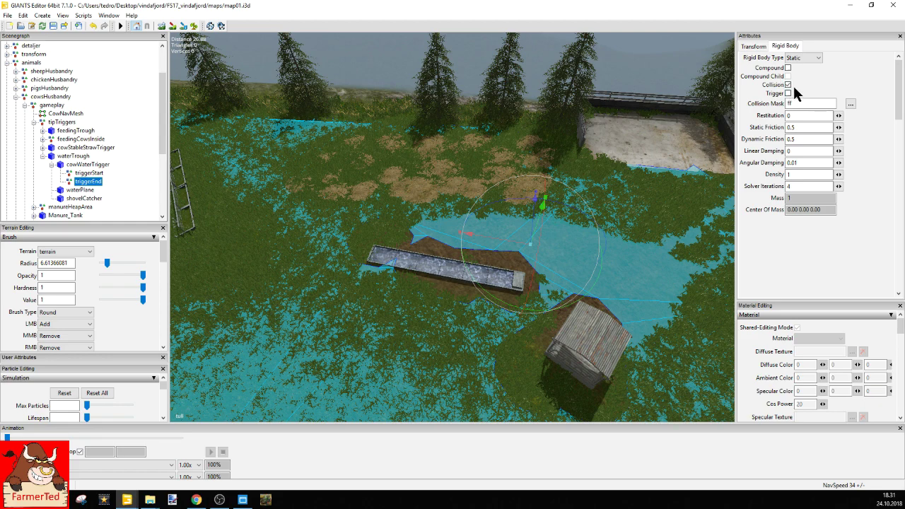
- Save the map and switch to the FS17_vindafjord folder in File Explorer
left_click(53, 25)
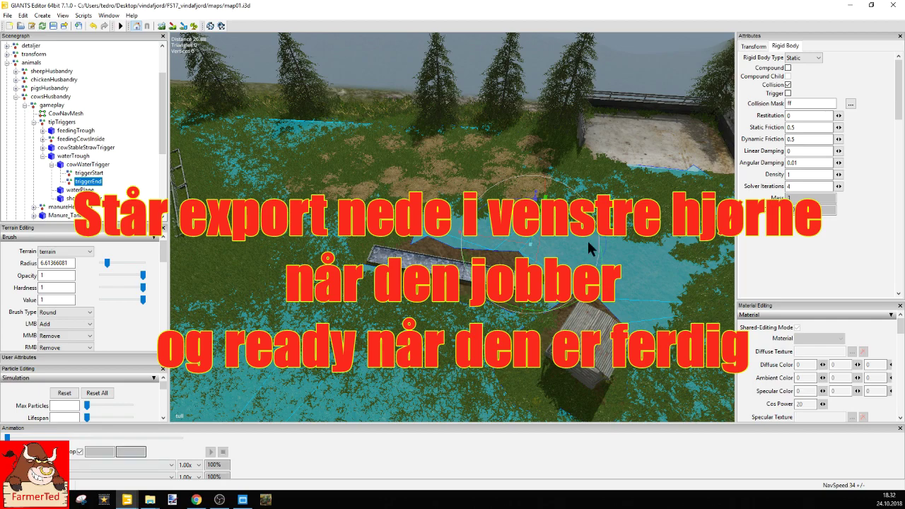
left_click(896, 8)
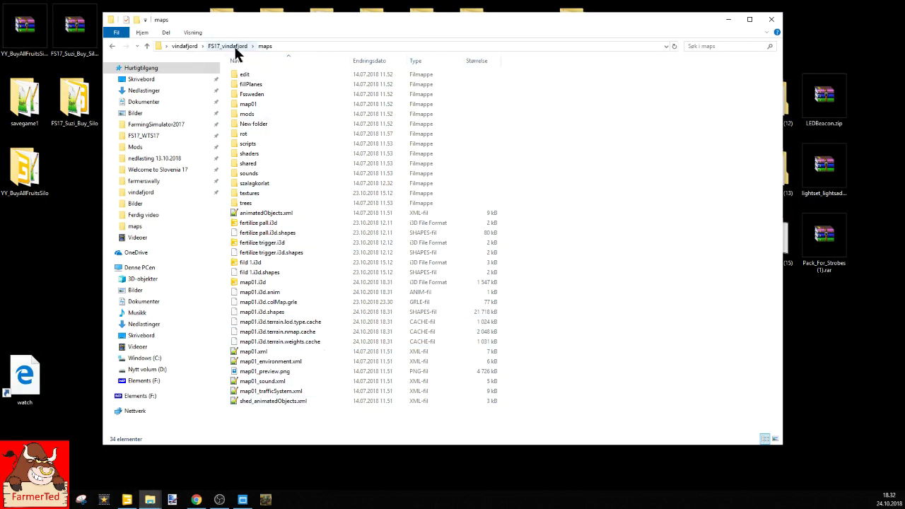
left_click(236, 49)
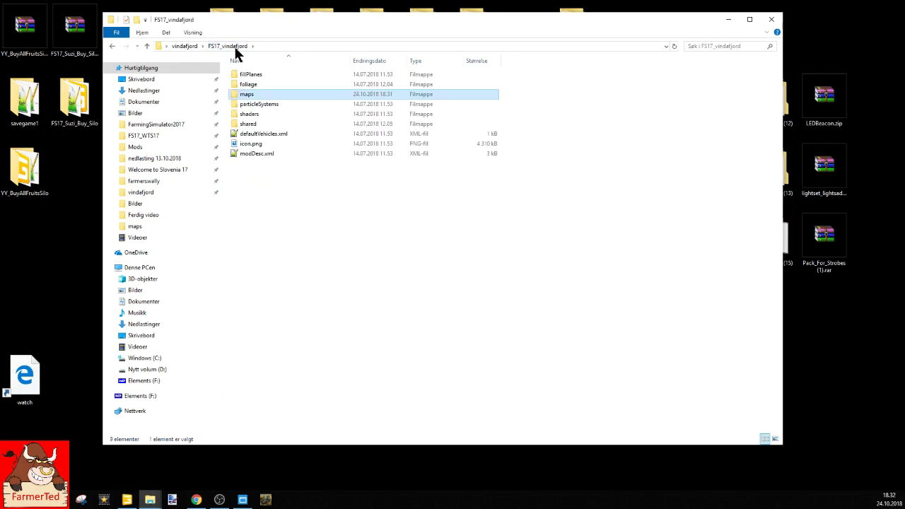
left_click(185, 46)
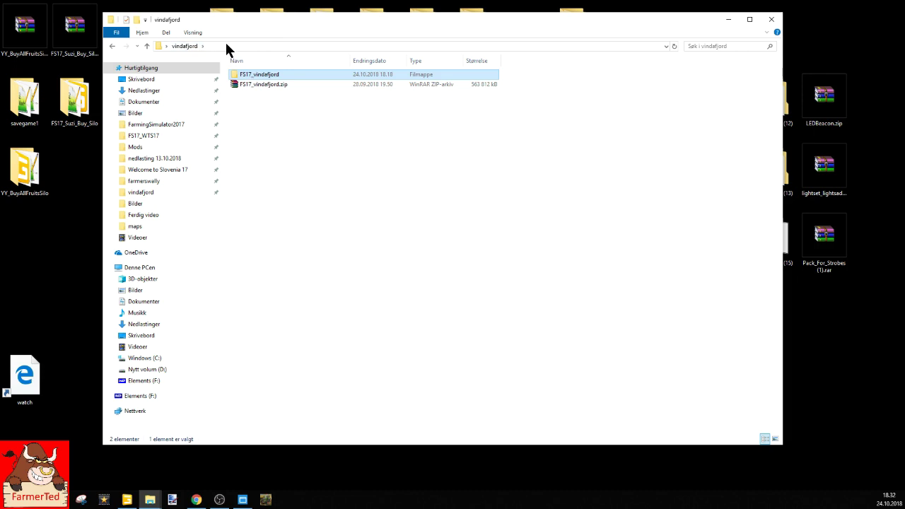
double_click(261, 74)
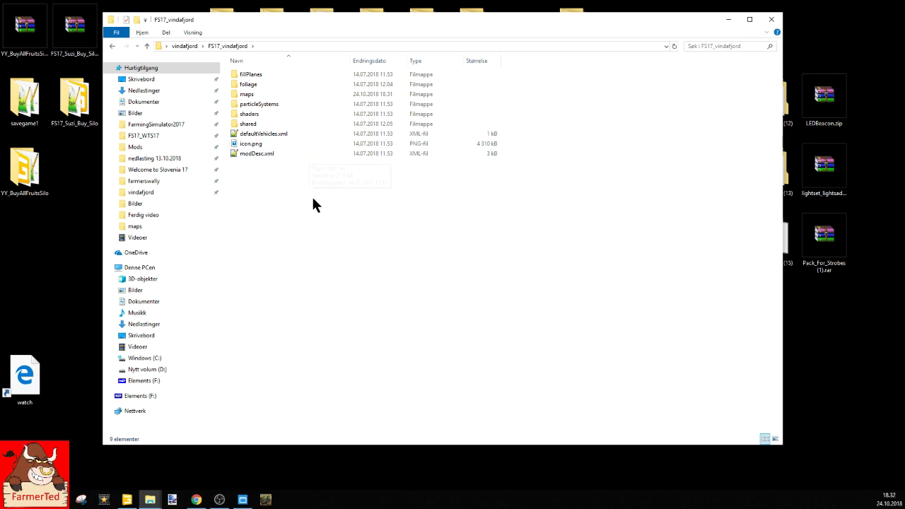
- Pack all files and folders in FS17_vindafjord into a ZIP archive named FS17_vindafjord.zip
key("ctrl+a")
right_click(309, 97)
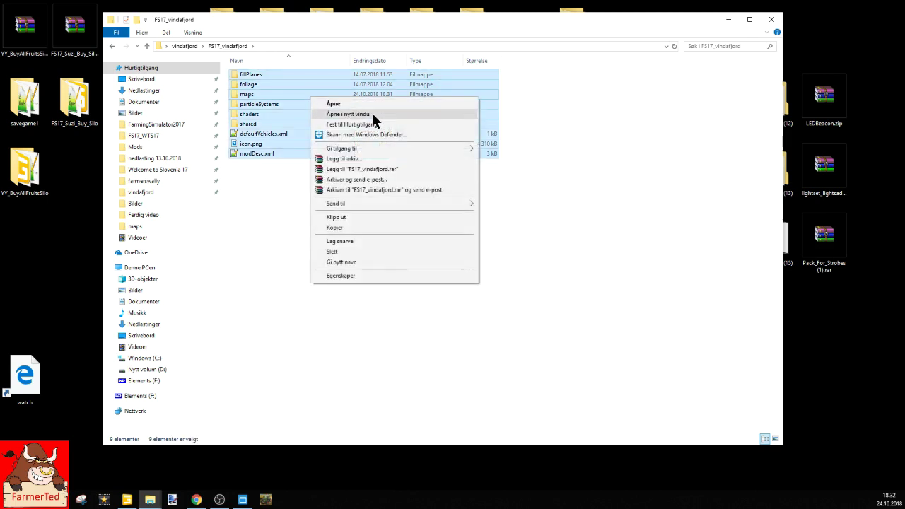
left_click(359, 160)
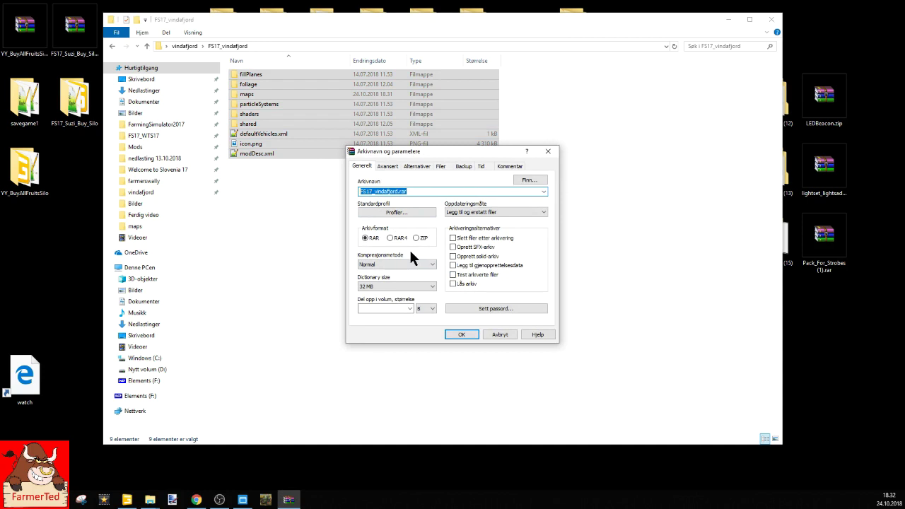
left_click(417, 238)
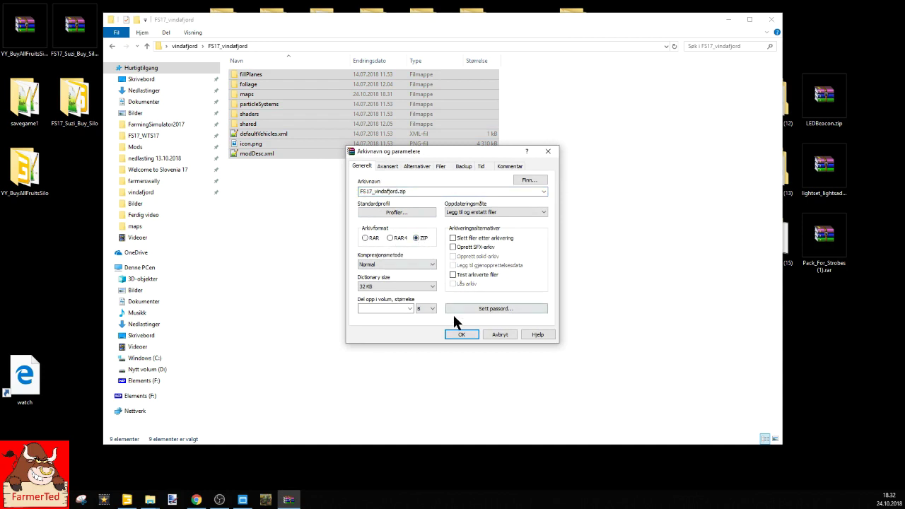
left_click(462, 335)
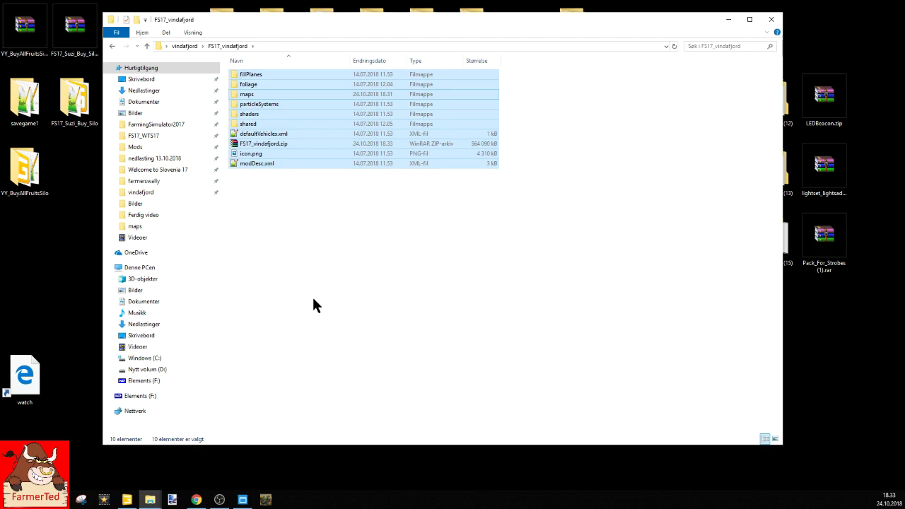
- Copy the new FS17_vindafjord.zip archive to the clipboard
left_click(300, 194)
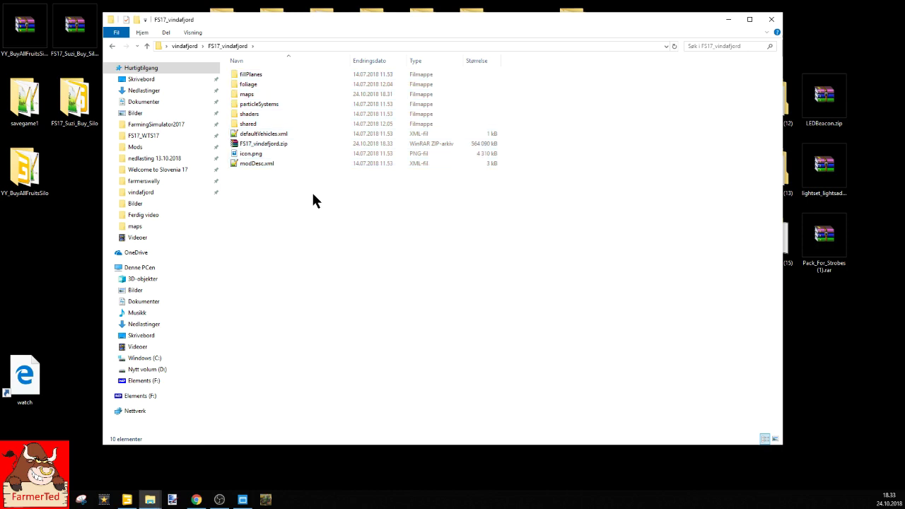
left_click(278, 143)
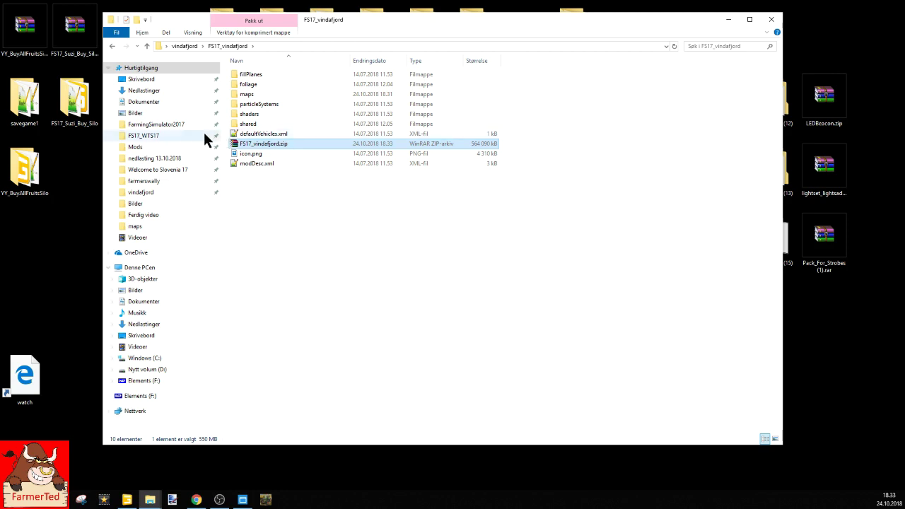
right_click(285, 143)
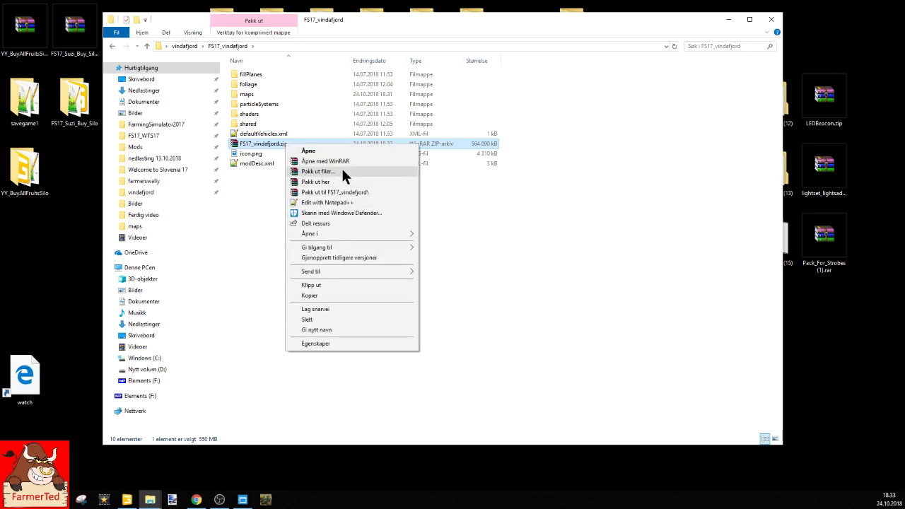
left_click(309, 296)
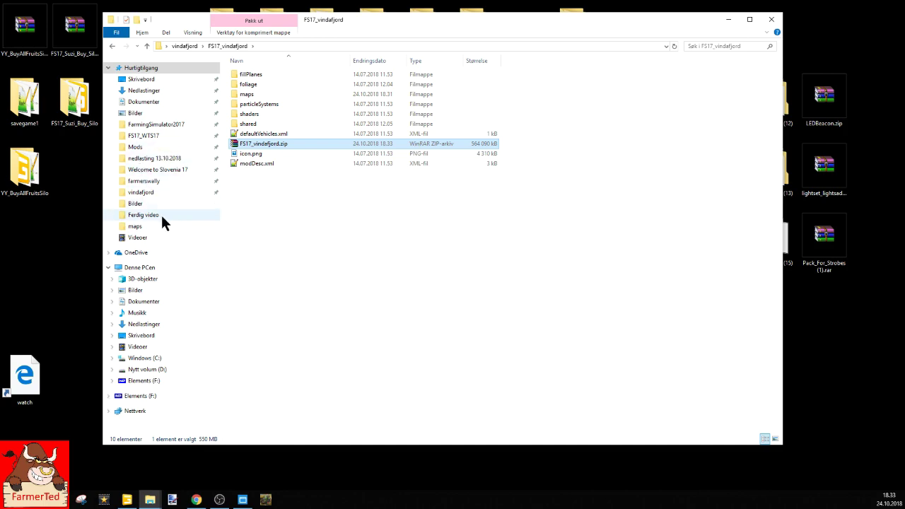
- Look through the FarmingSimulator2017 mods folder and the vindafjord folder on the C: drive as destinations for the archive
left_click(145, 192)
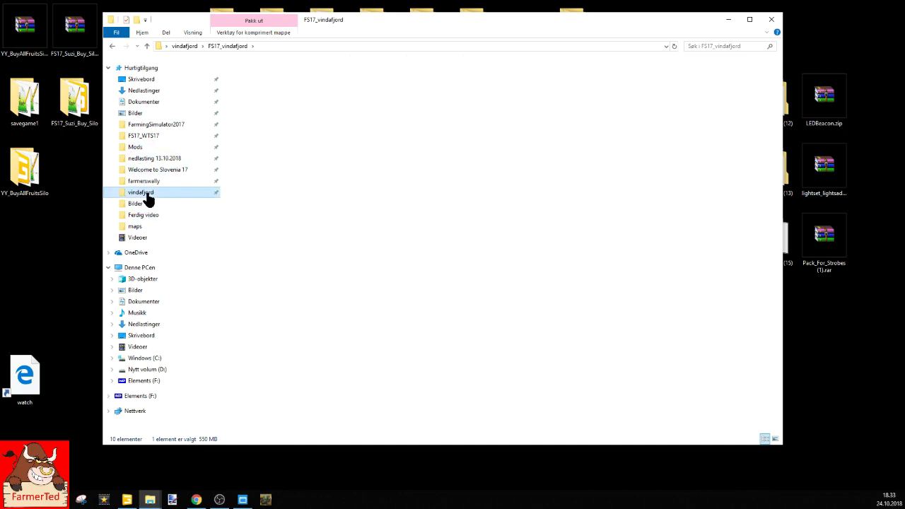
left_click(139, 125)
double_click(252, 85)
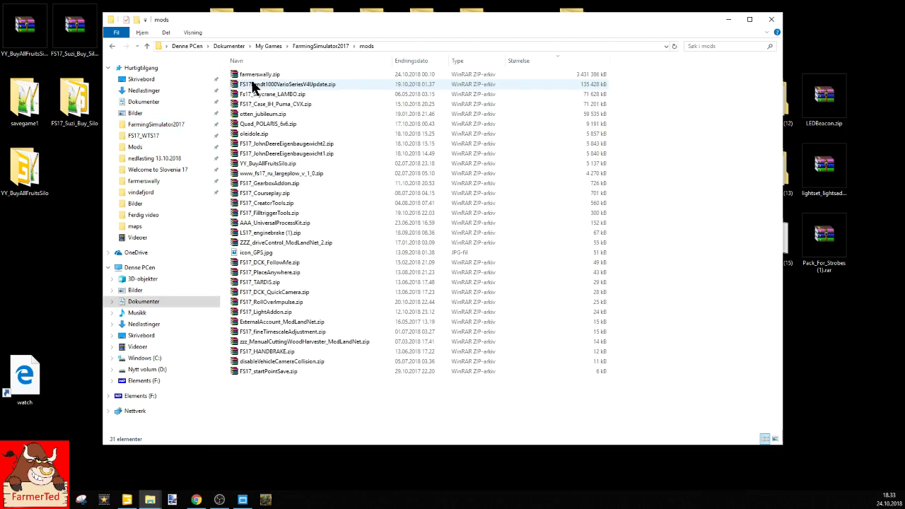
left_click(145, 193)
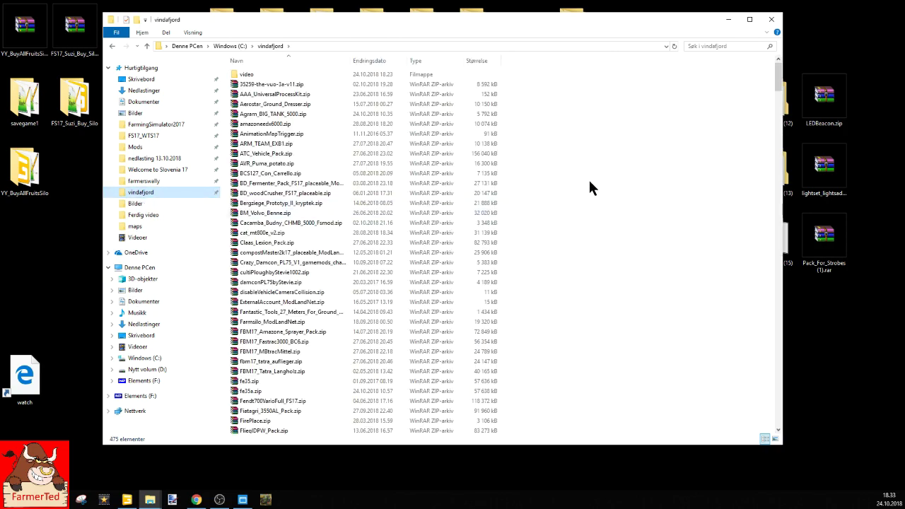
right_click(606, 136)
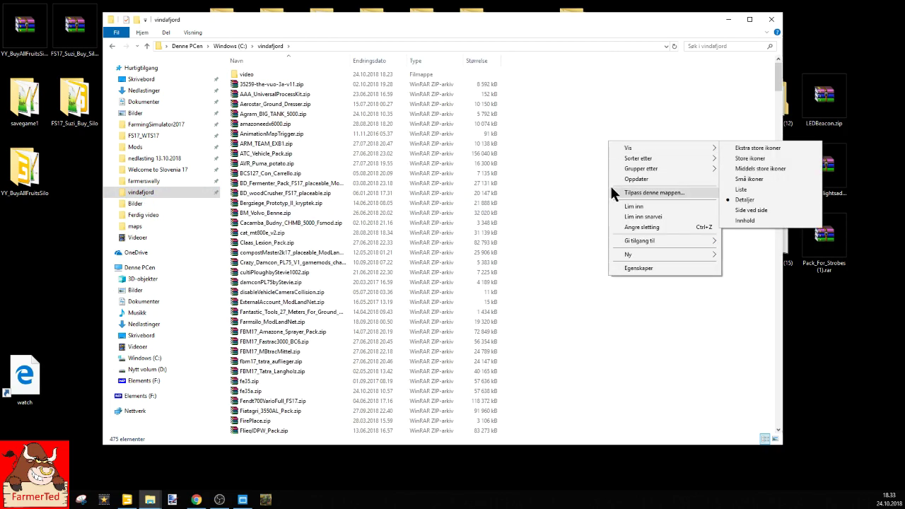
left_click(563, 91)
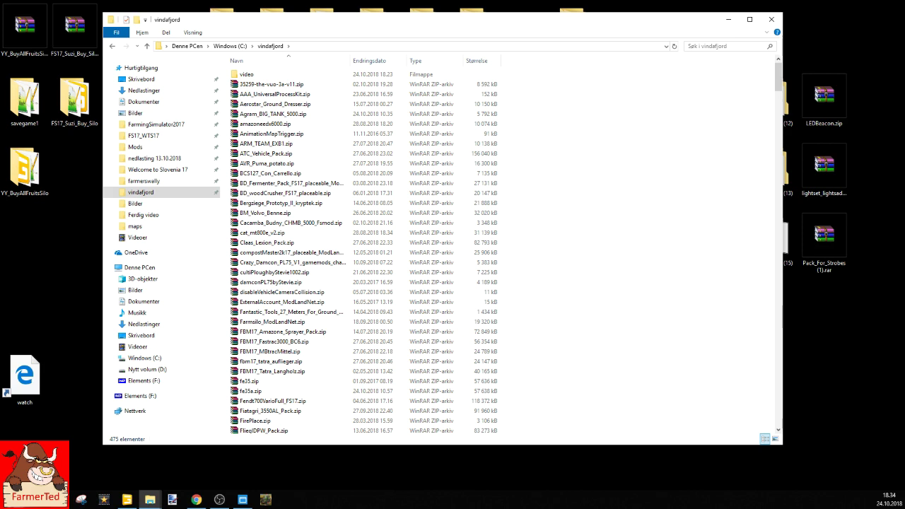
- Switch back to GIANTS Editor and move cowWaterTrigger beside the water trough to about X 1.692, Y -1.273, Z 3.175
left_click(127, 500)
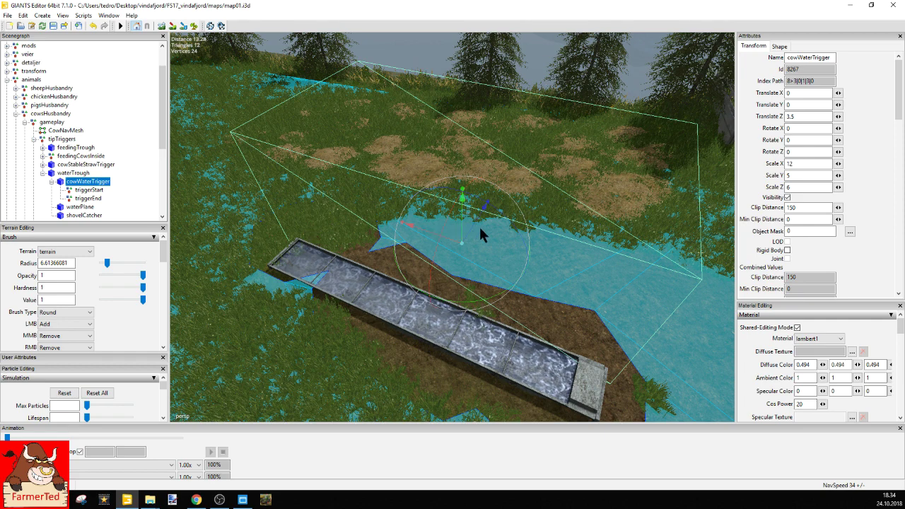
left_click(75, 174)
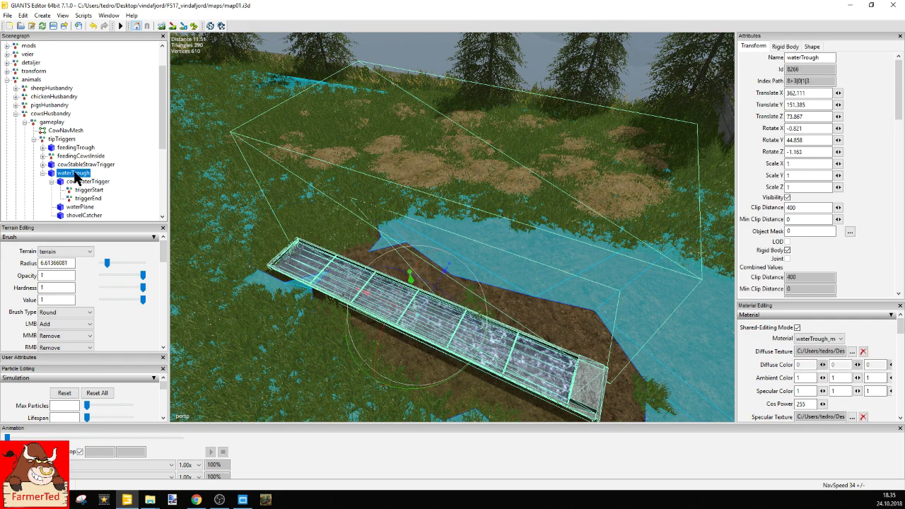
left_click(79, 182)
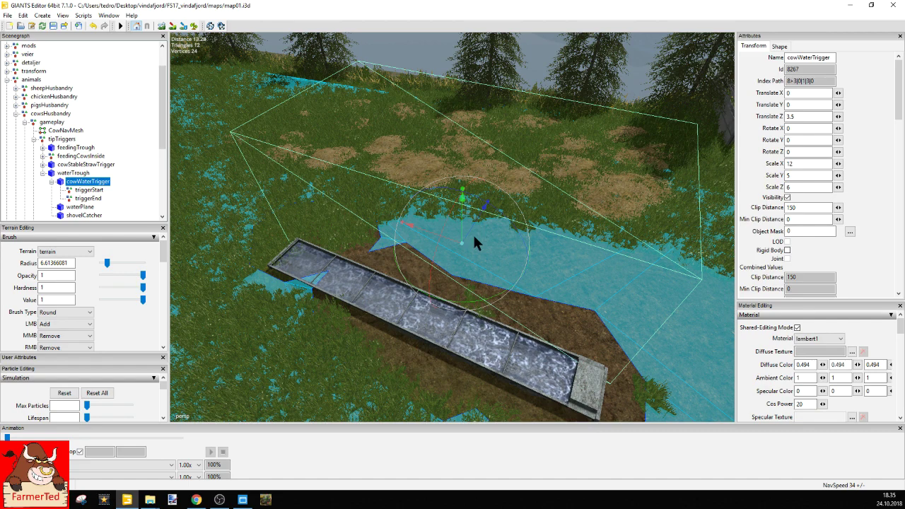
left_click_drag(470, 220, 394, 257)
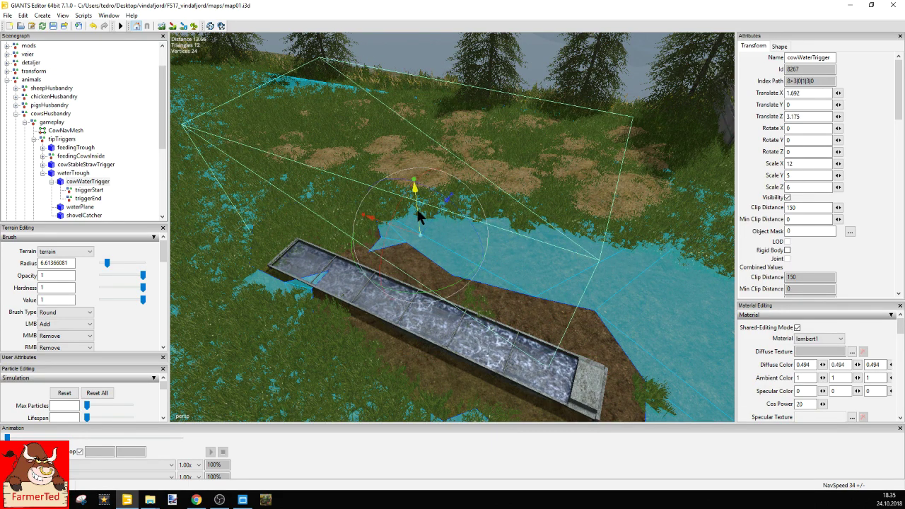
left_click_drag(417, 210, 441, 239)
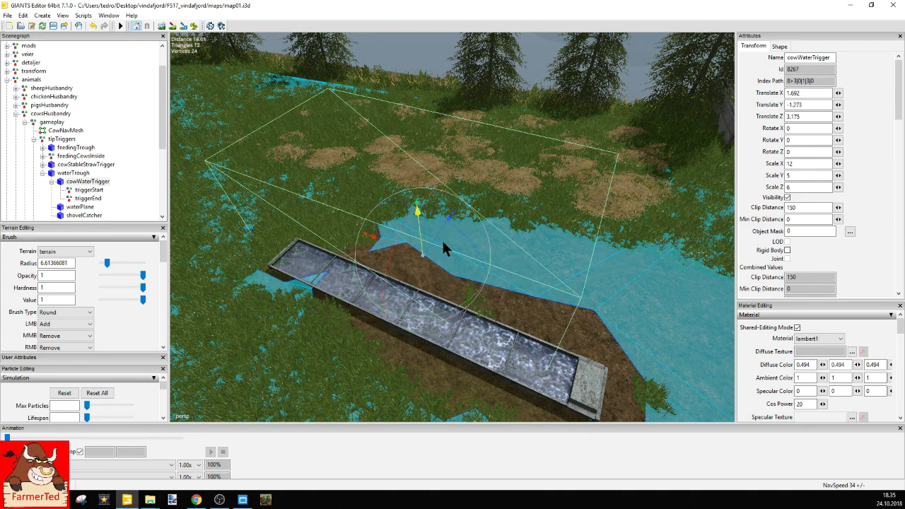